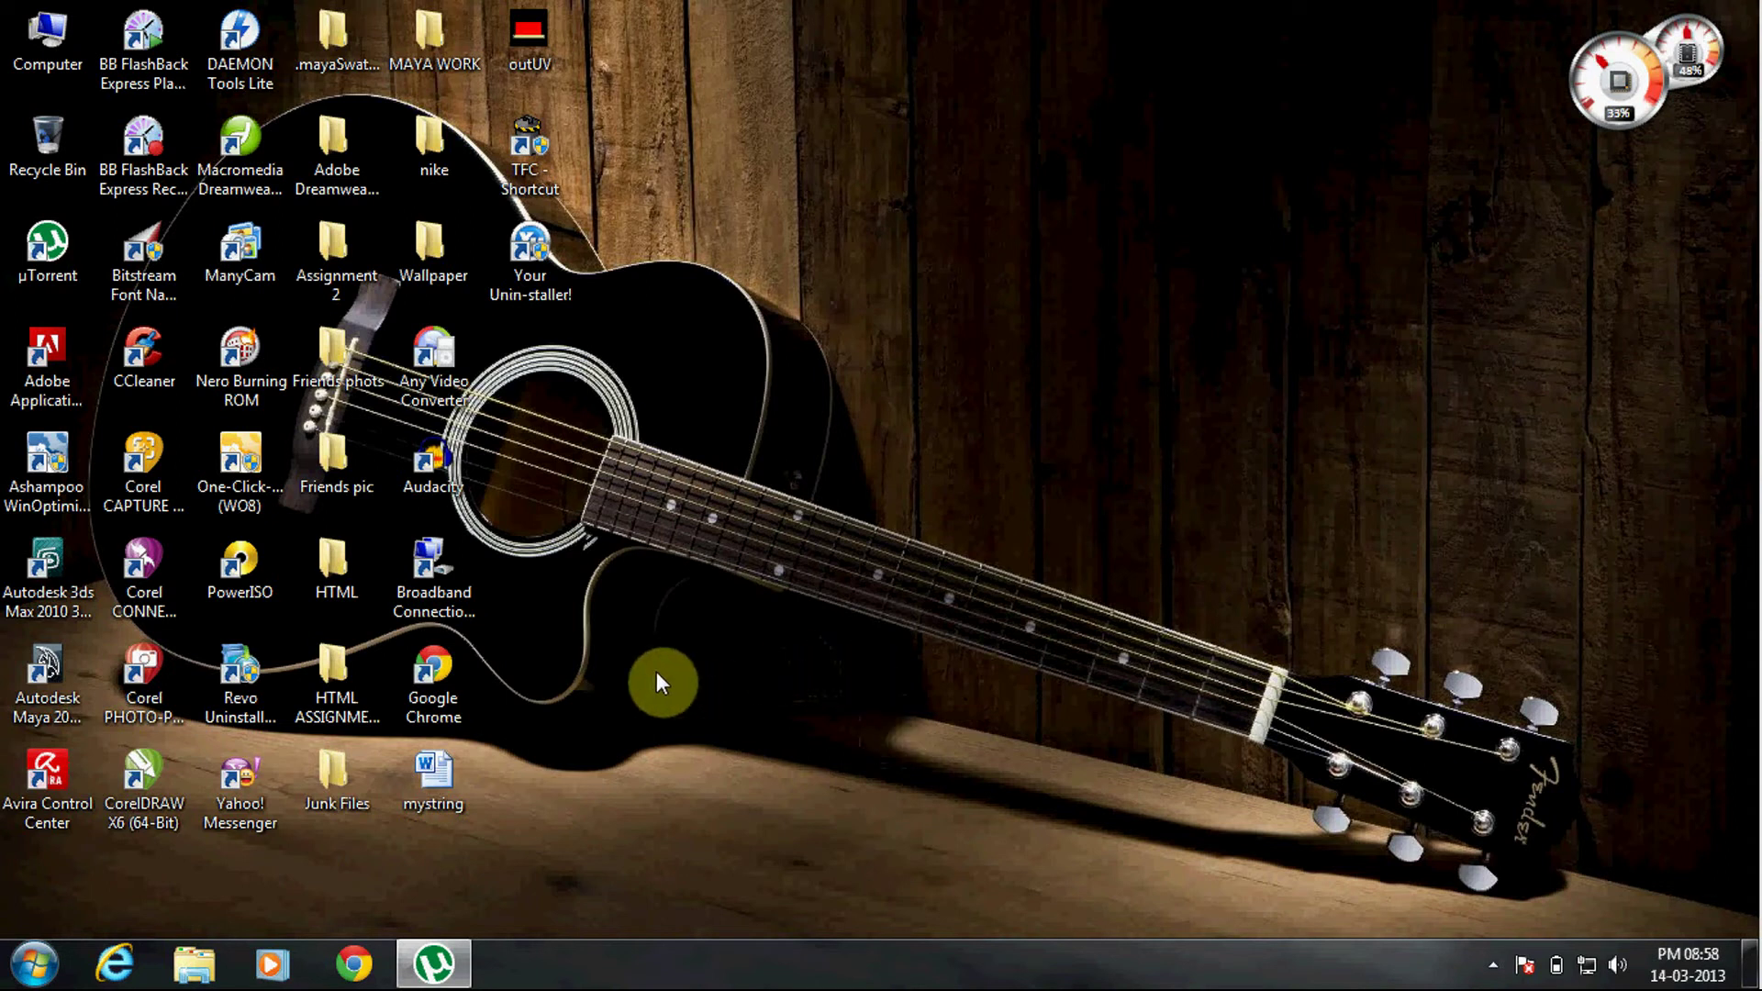
# Open the mystring document and highlight the 128 MB line and the 160000000 value
pyautogui.doubleClick(436, 779)
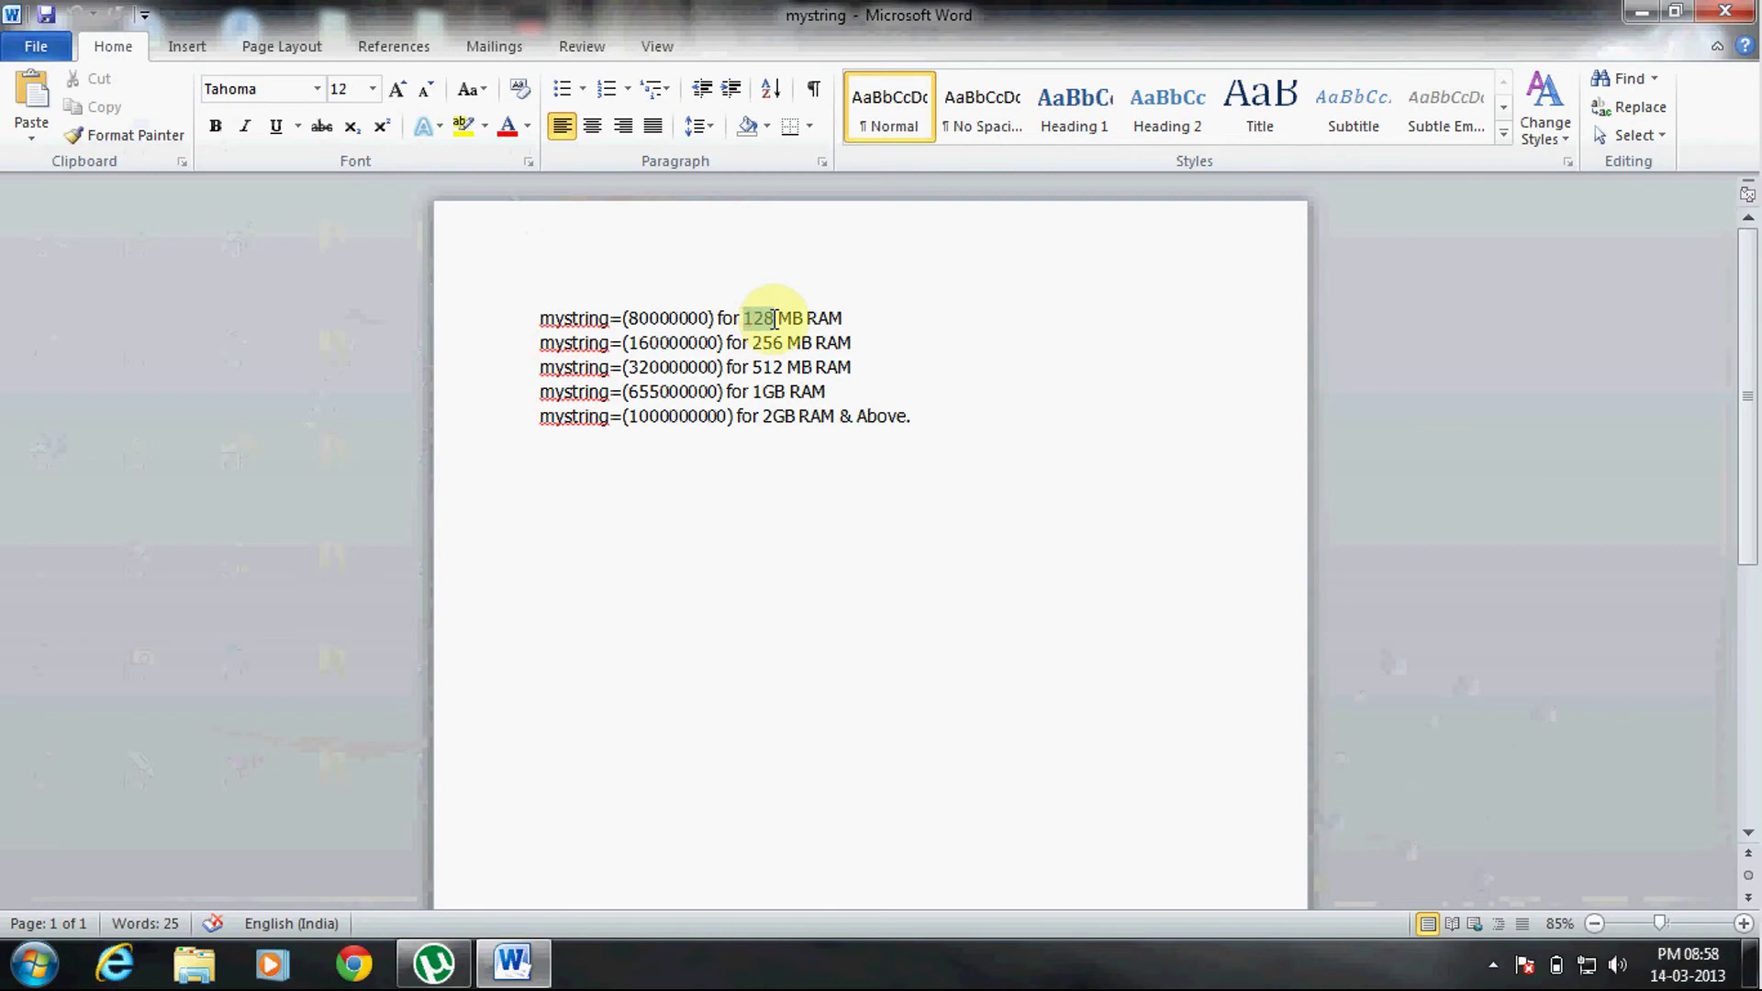
pyautogui.moveTo(744, 318); pyautogui.dragTo(776, 326)
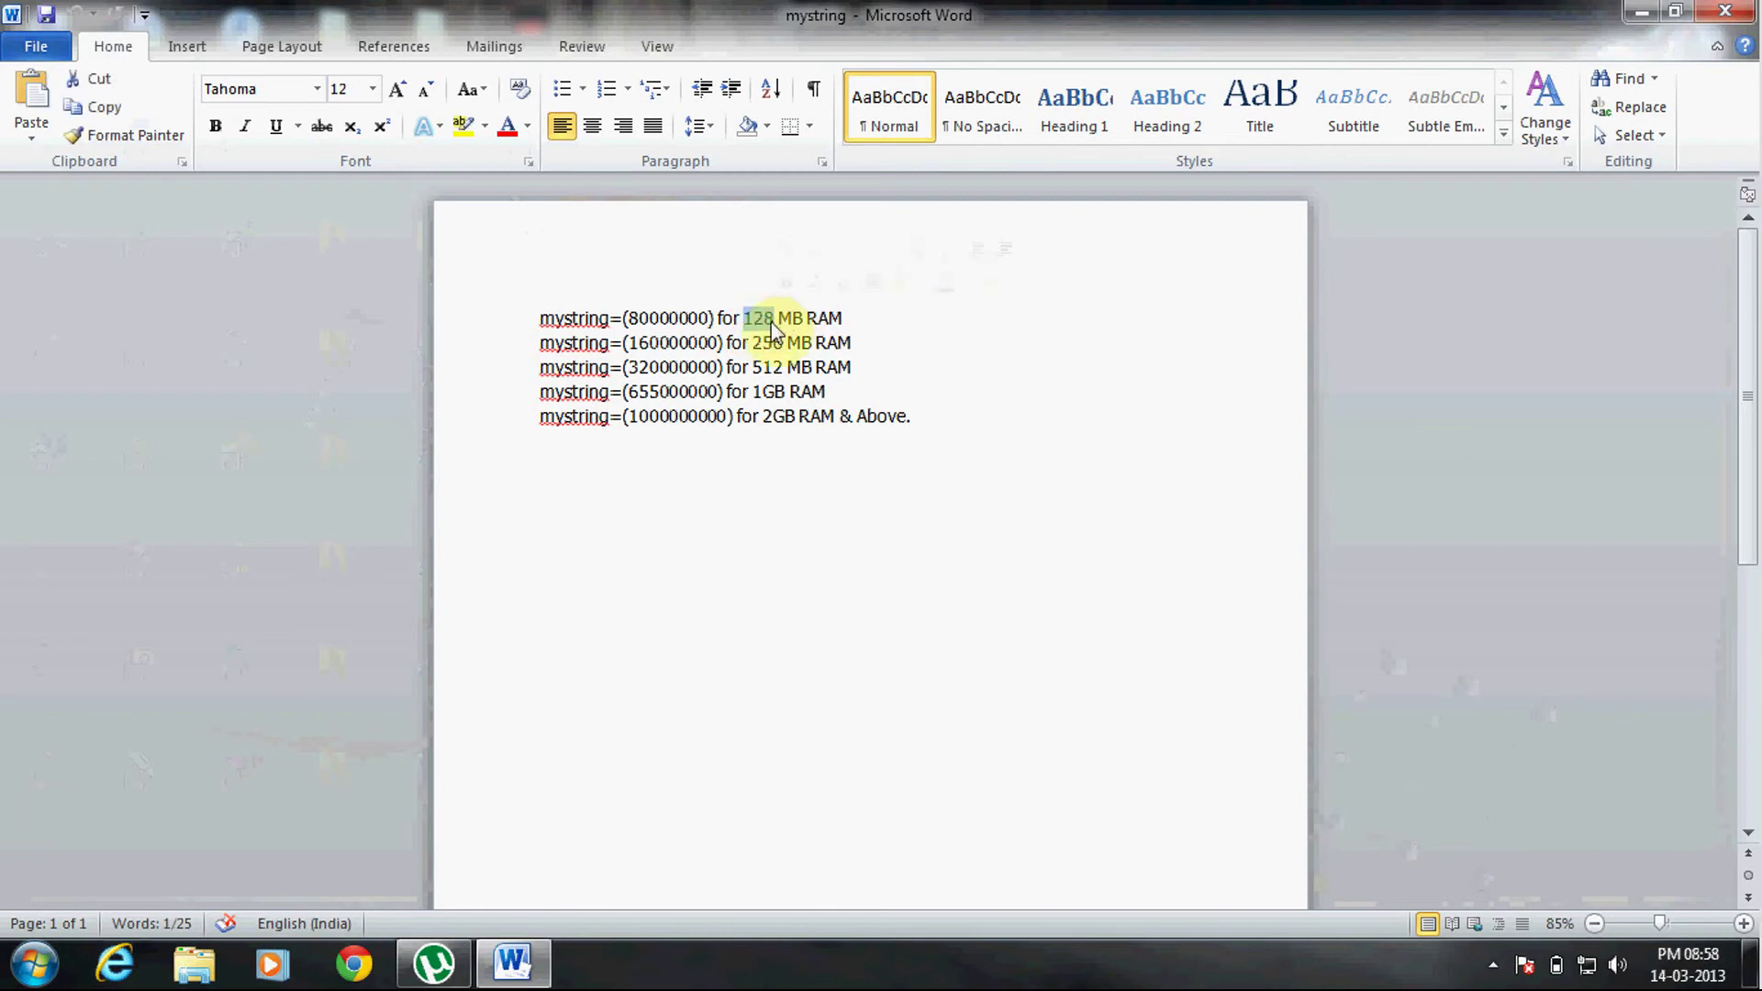
pyautogui.moveTo(538, 319)
pyautogui.mouseDown()
pyautogui.moveTo(711, 319)
pyautogui.moveTo(779, 347)
pyautogui.mouseUp()
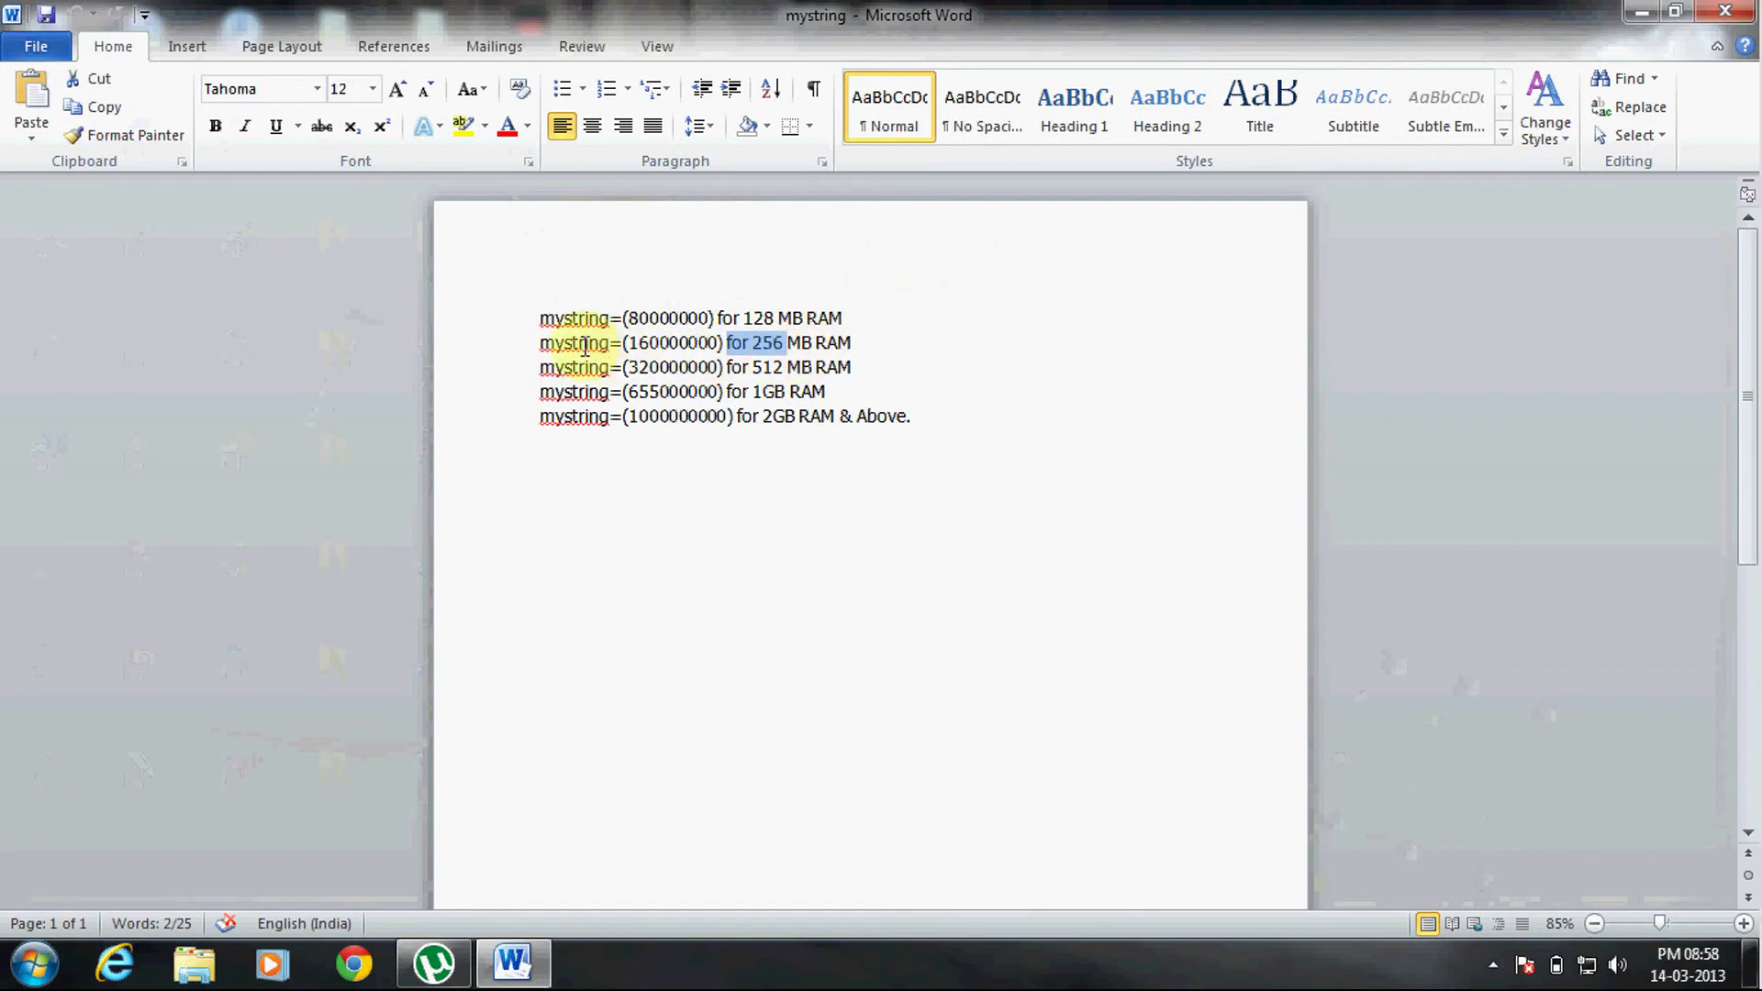
pyautogui.click(631, 344)
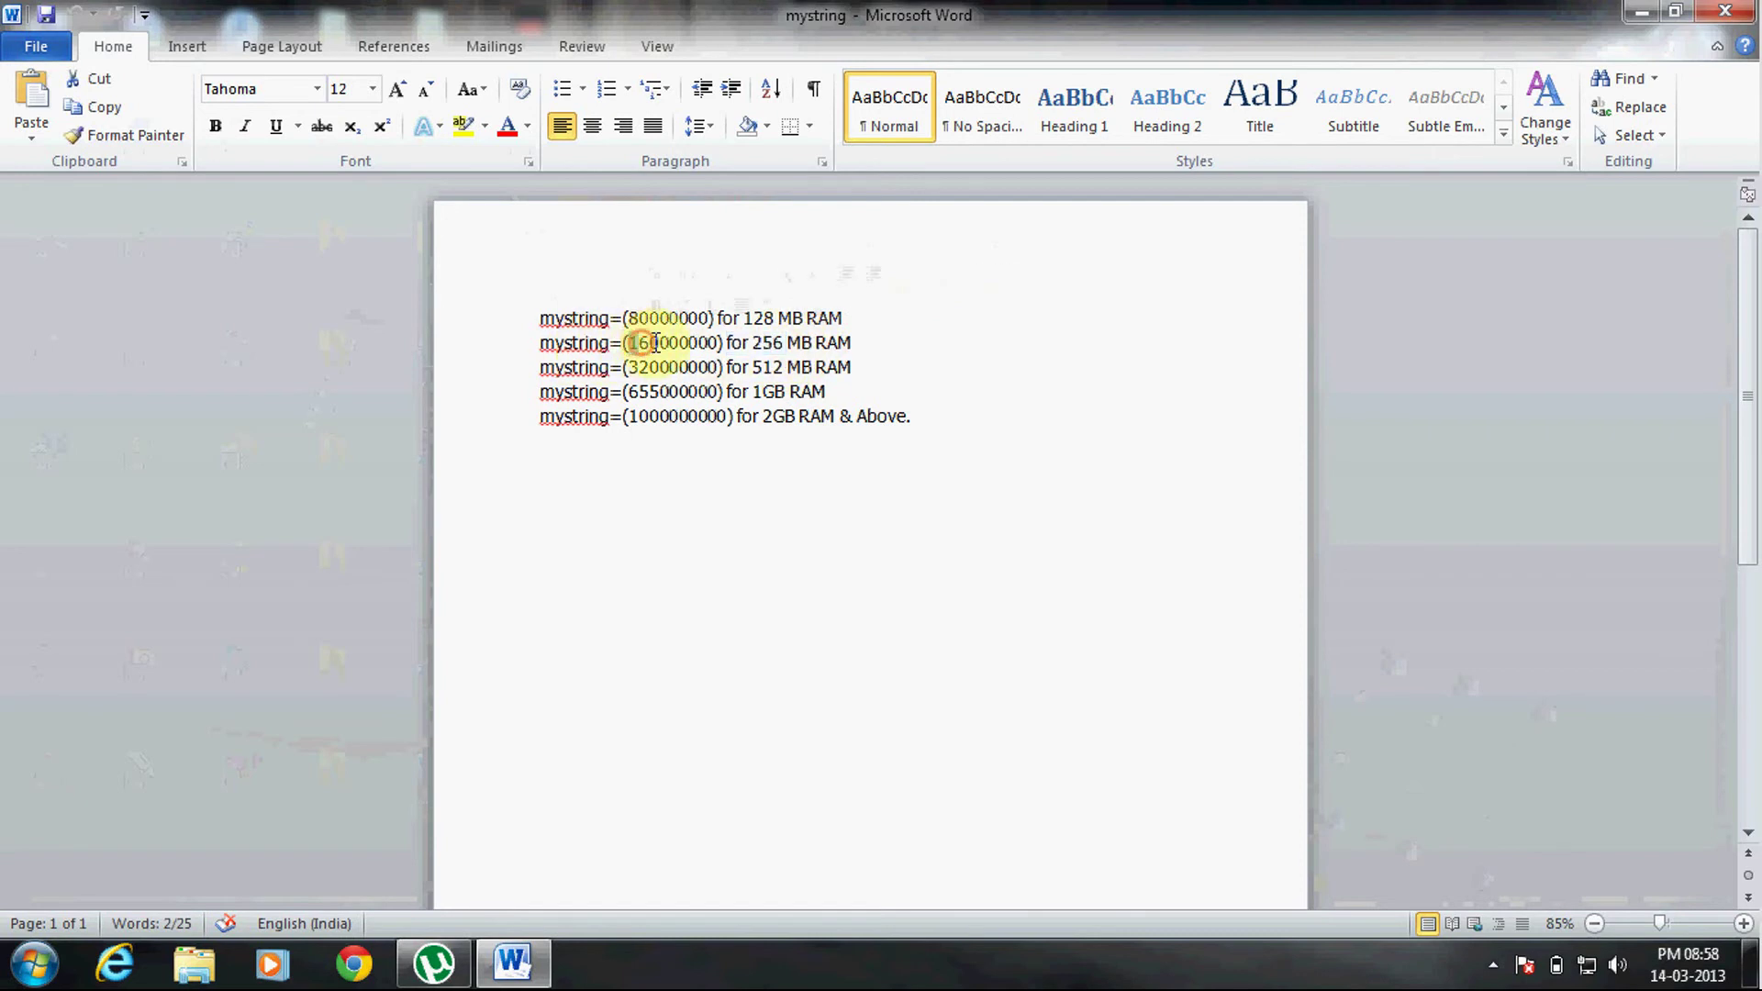
pyautogui.moveTo(648, 342); pyautogui.dragTo(718, 343)
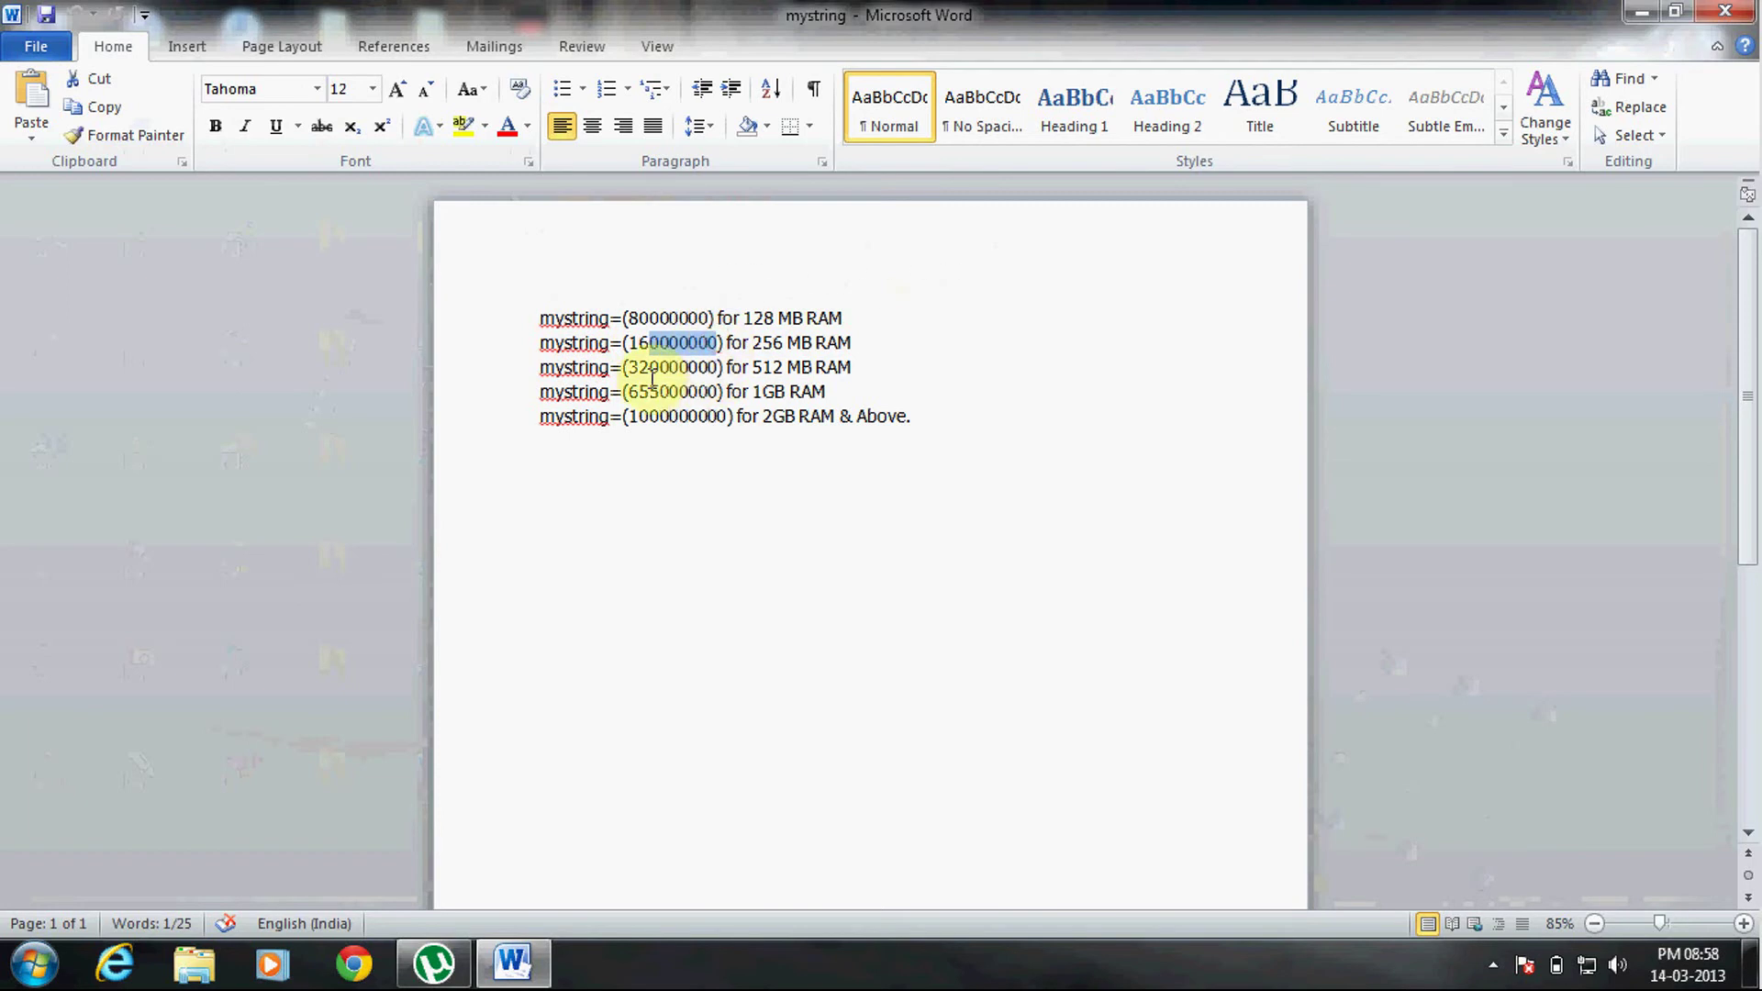
pyautogui.click(771, 369)
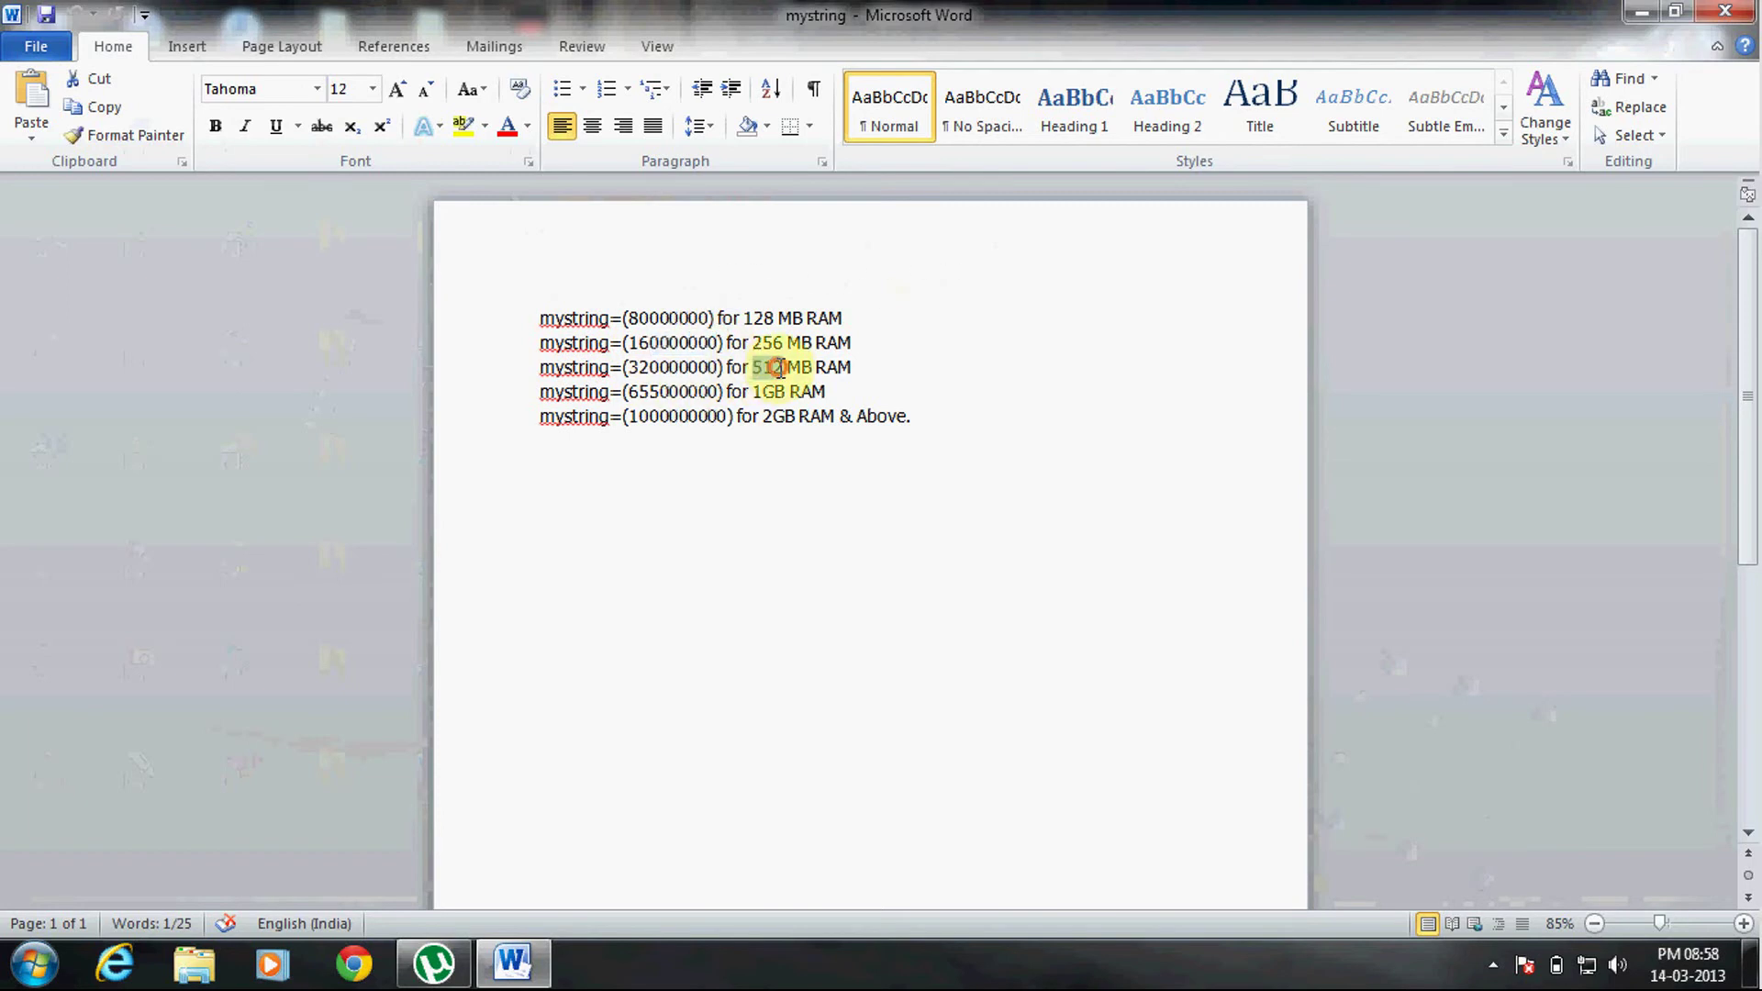
# Highlight the 320000000 value on line three and the 1GB line's 655 value
pyautogui.click(630, 368)
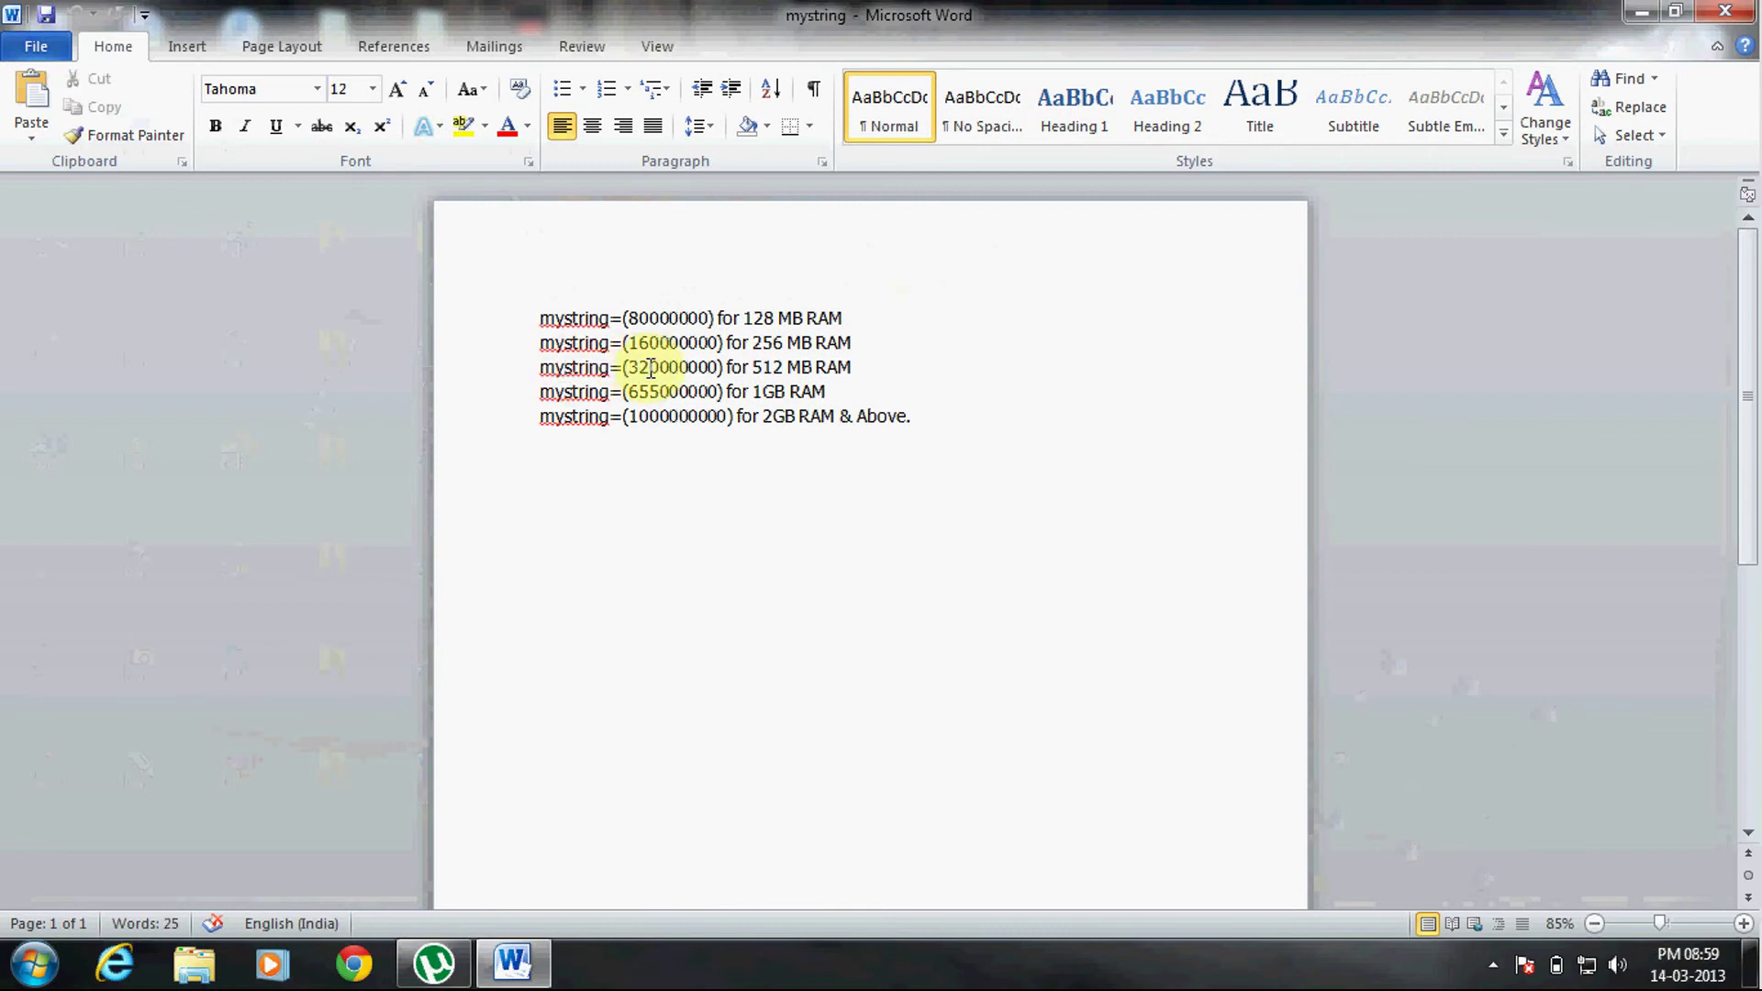
pyautogui.moveTo(650, 368); pyautogui.dragTo(724, 367)
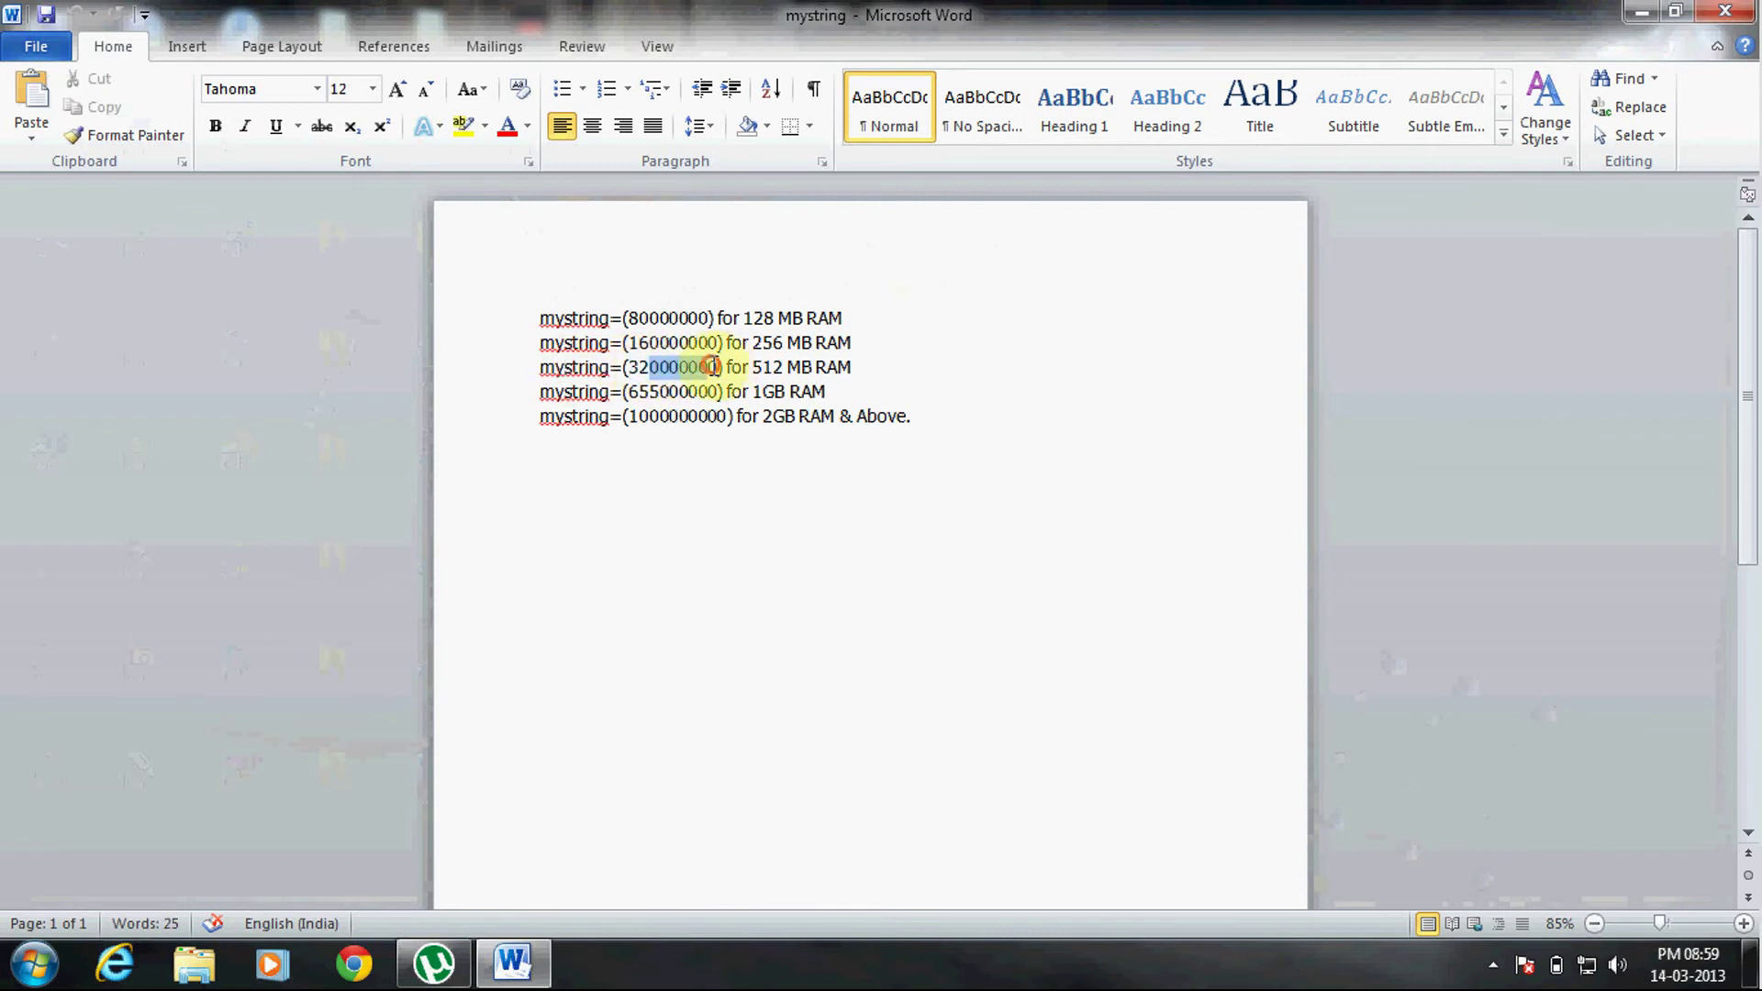
pyautogui.moveTo(754, 391); pyautogui.dragTo(775, 391)
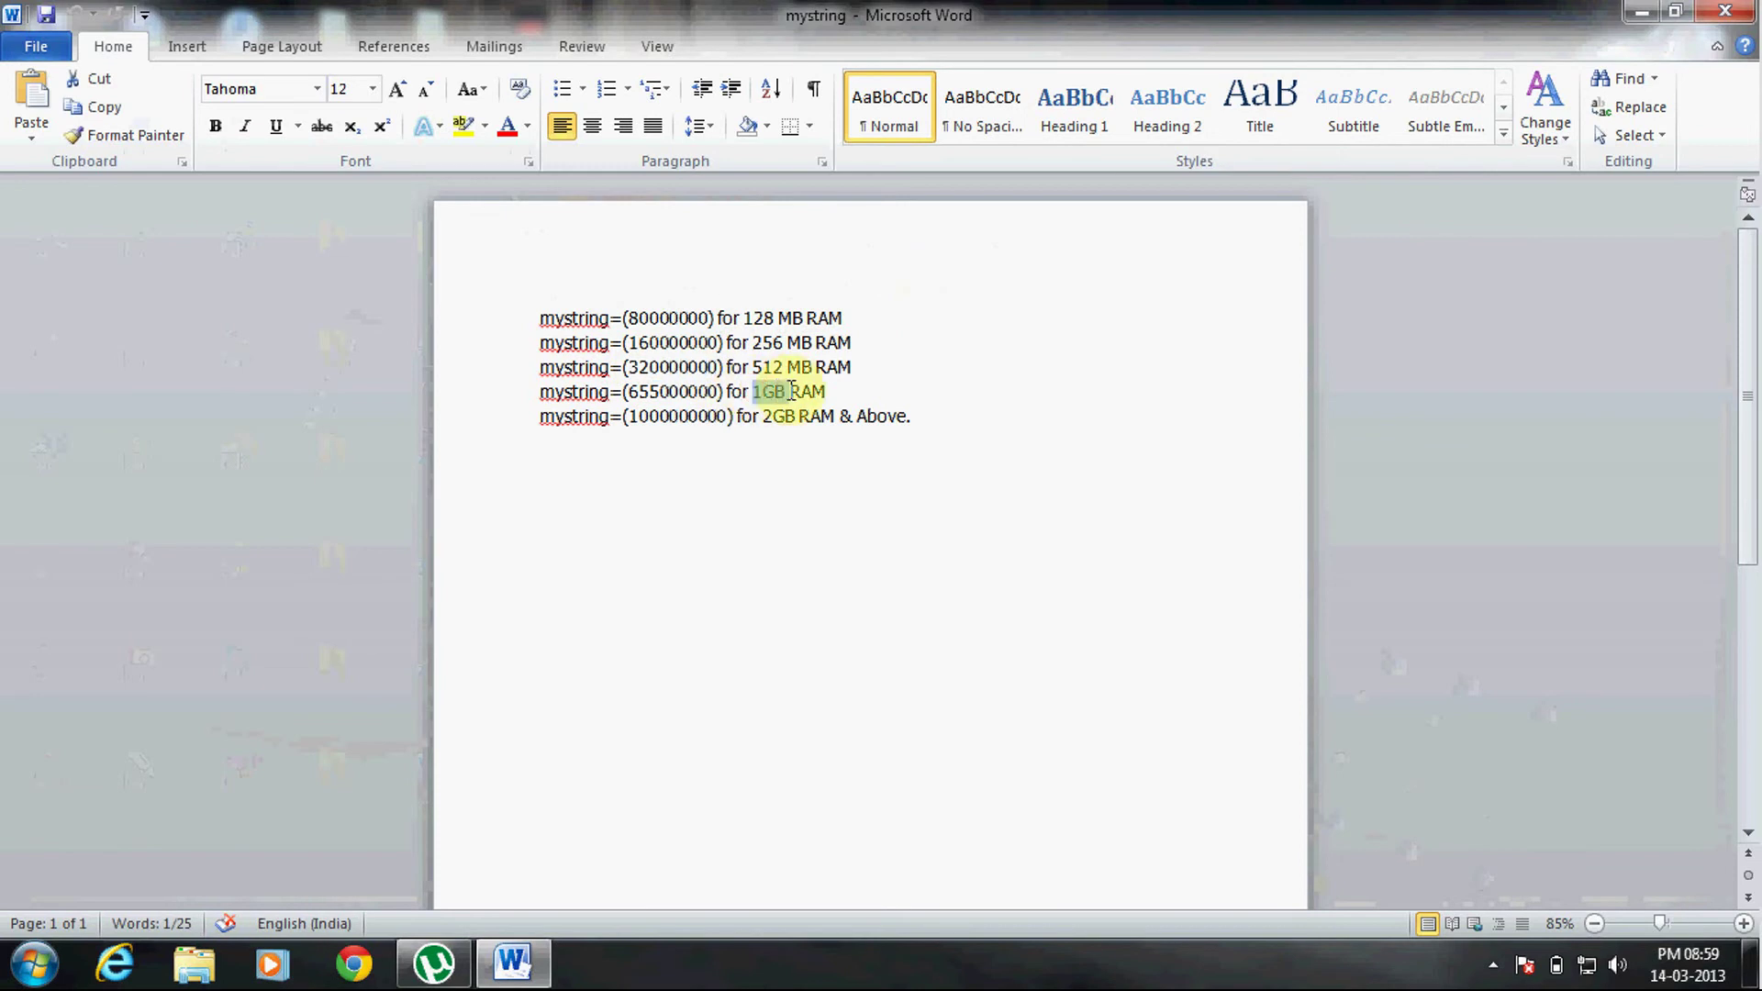
pyautogui.click(639, 395)
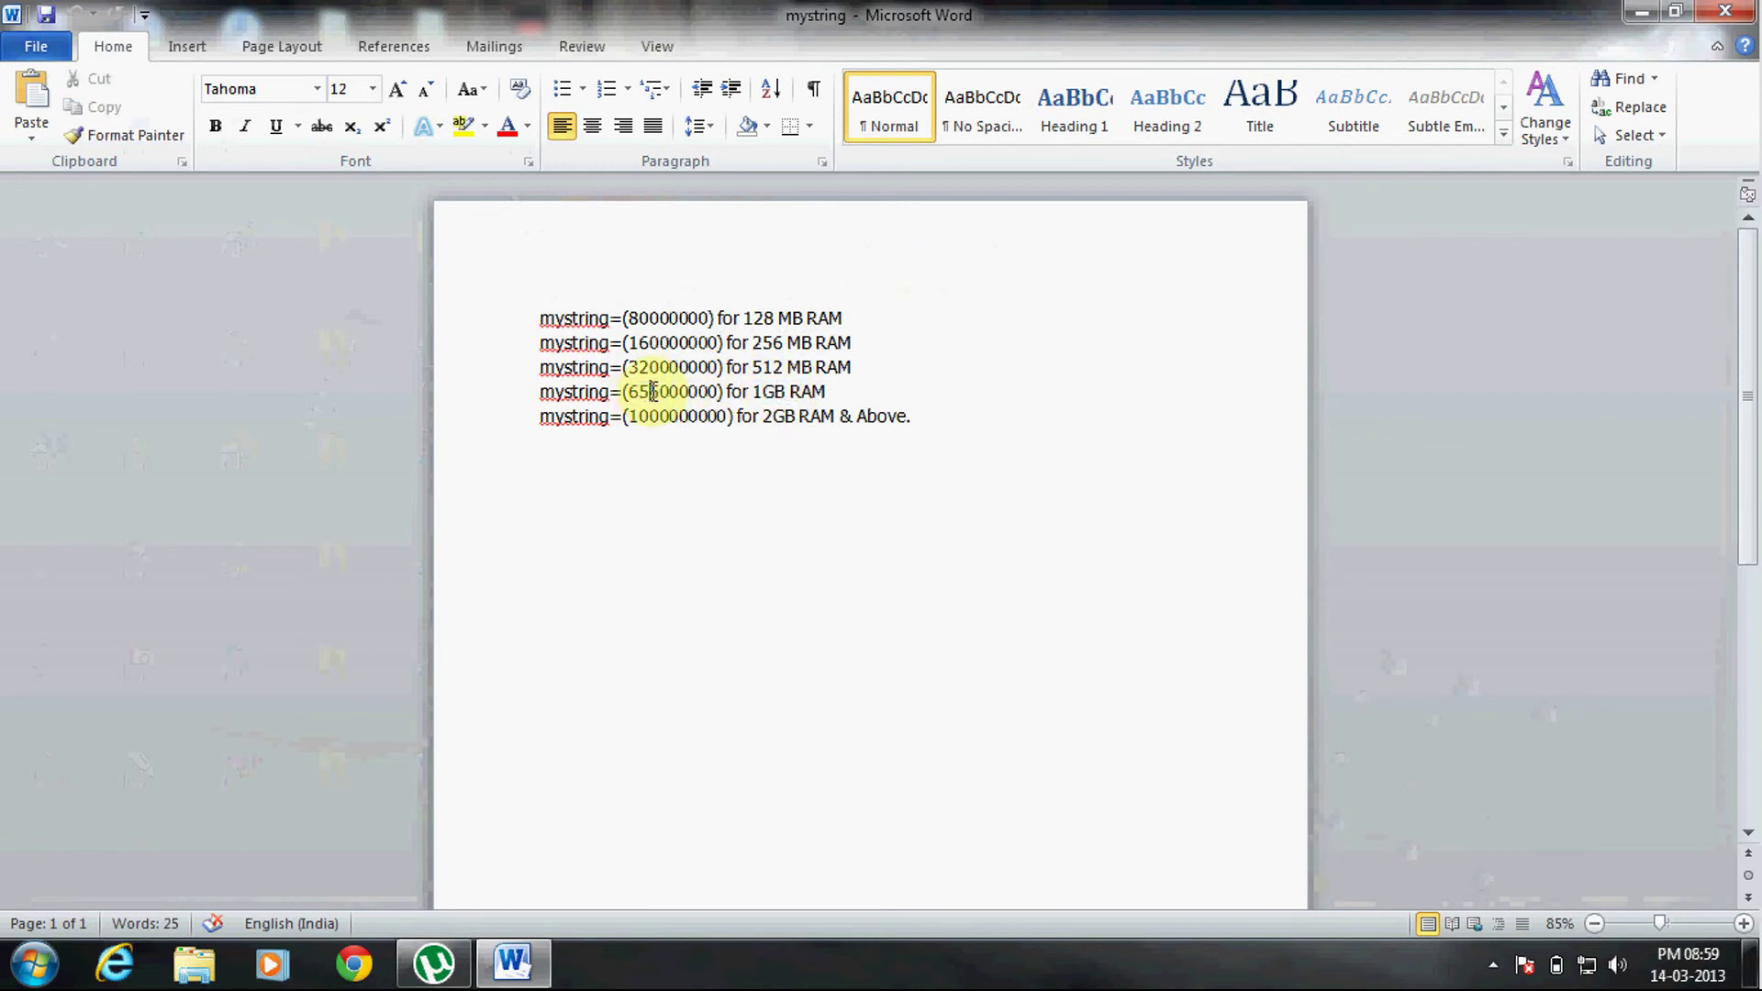
pyautogui.moveTo(659, 391); pyautogui.dragTo(800, 417)
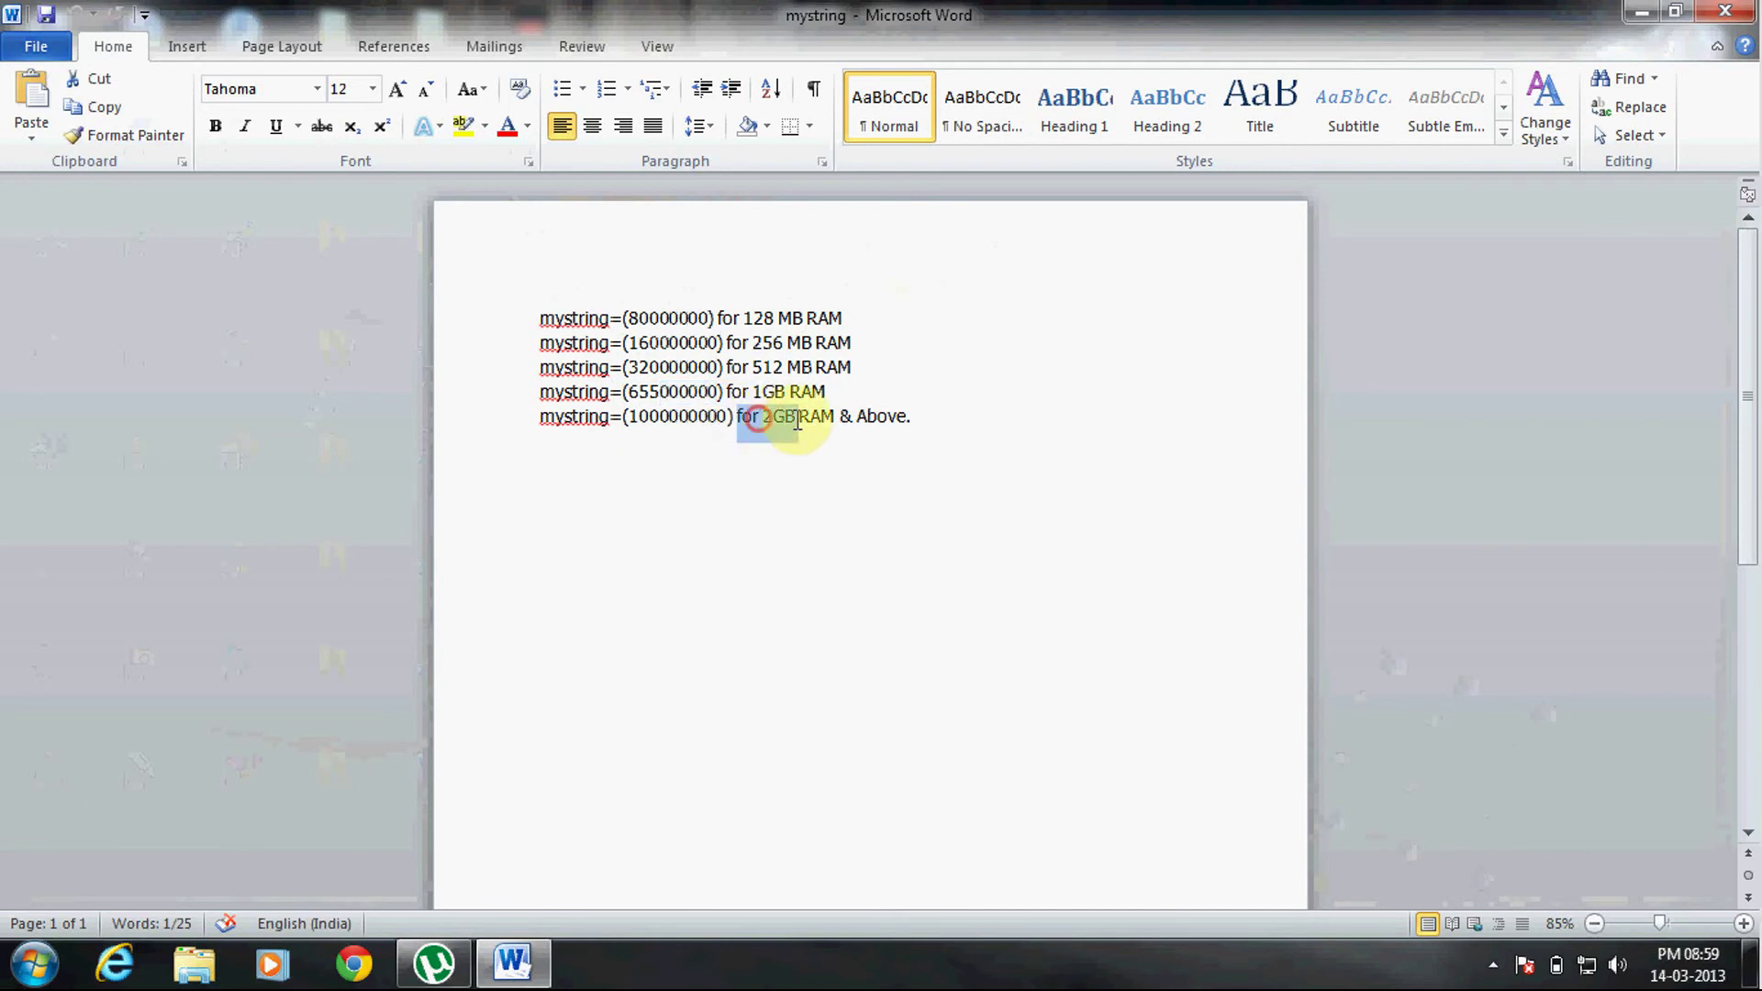
pyautogui.click(669, 417)
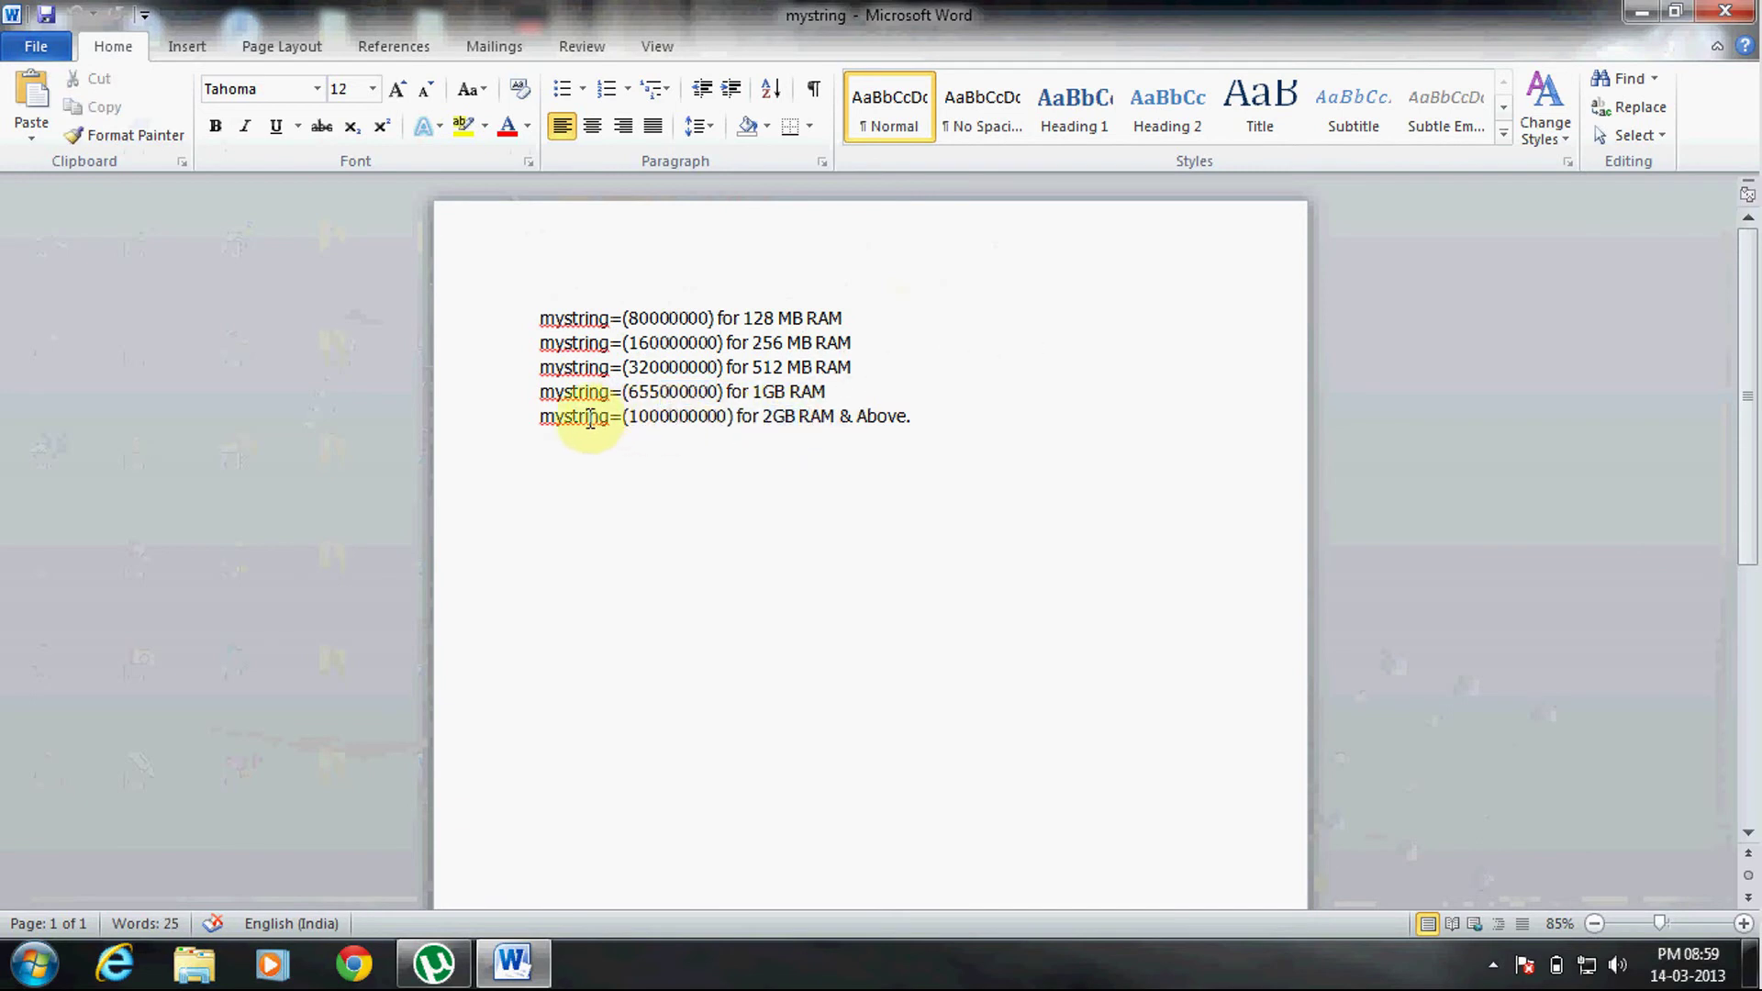
pyautogui.doubleClick(655, 417)
pyautogui.click(698, 421)
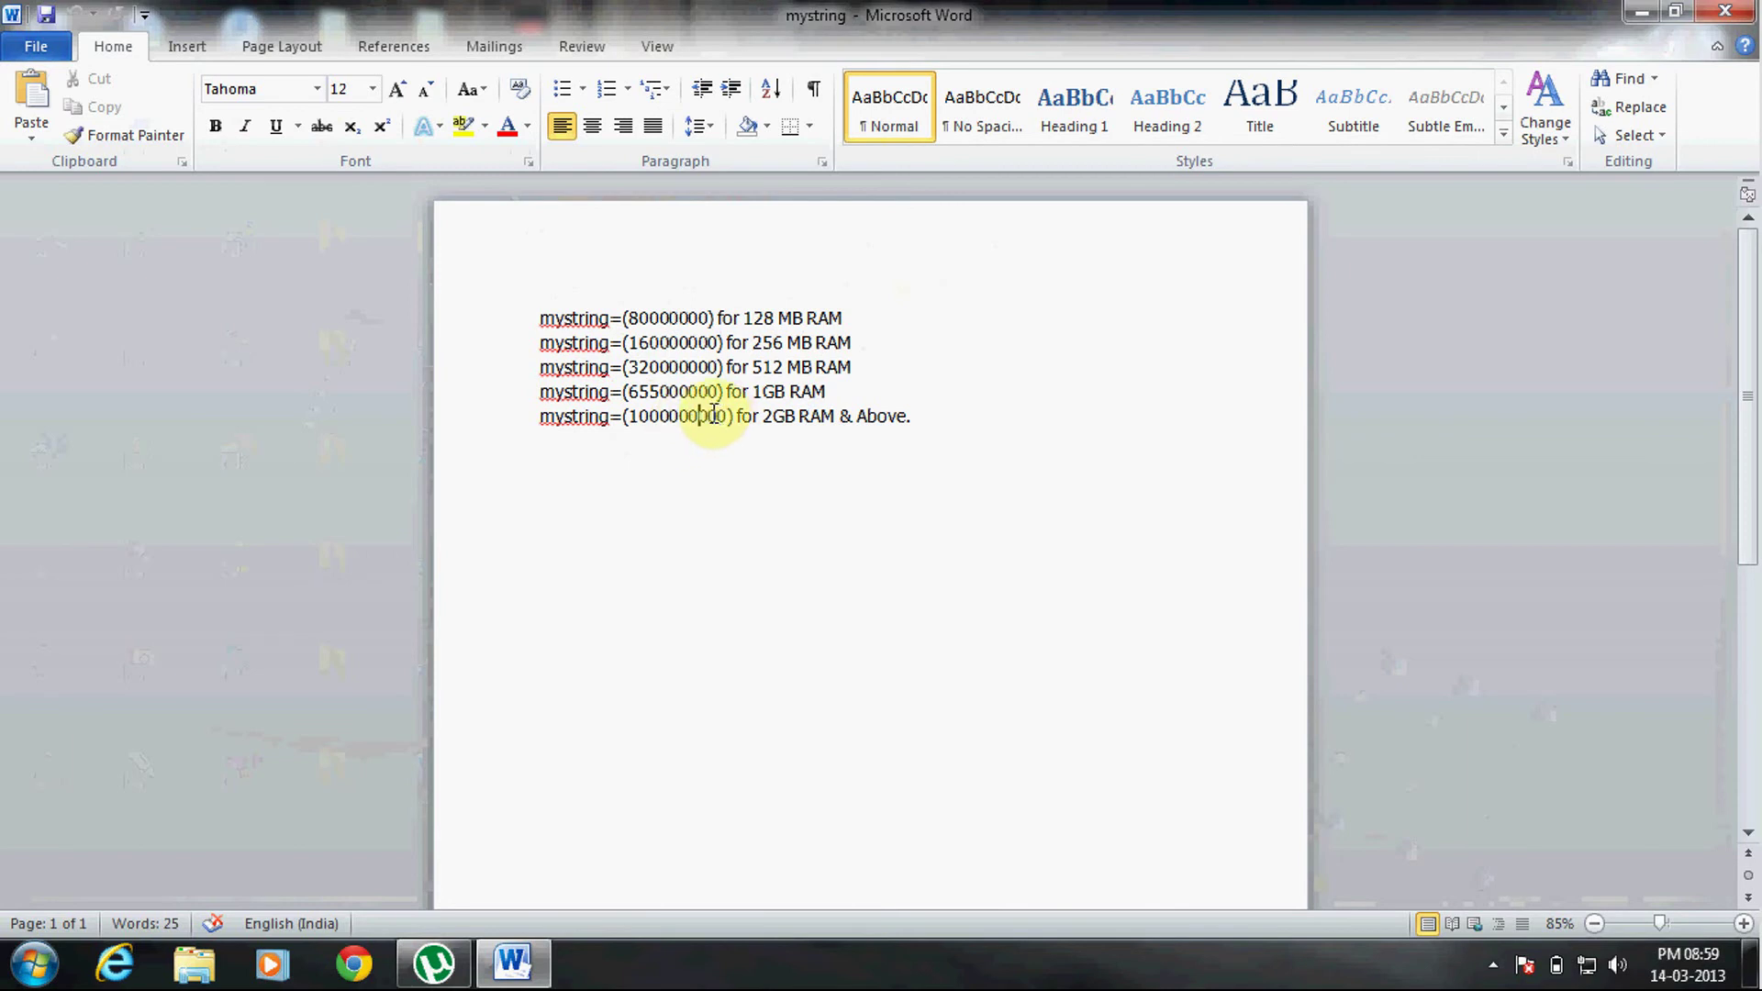
pyautogui.click(755, 416)
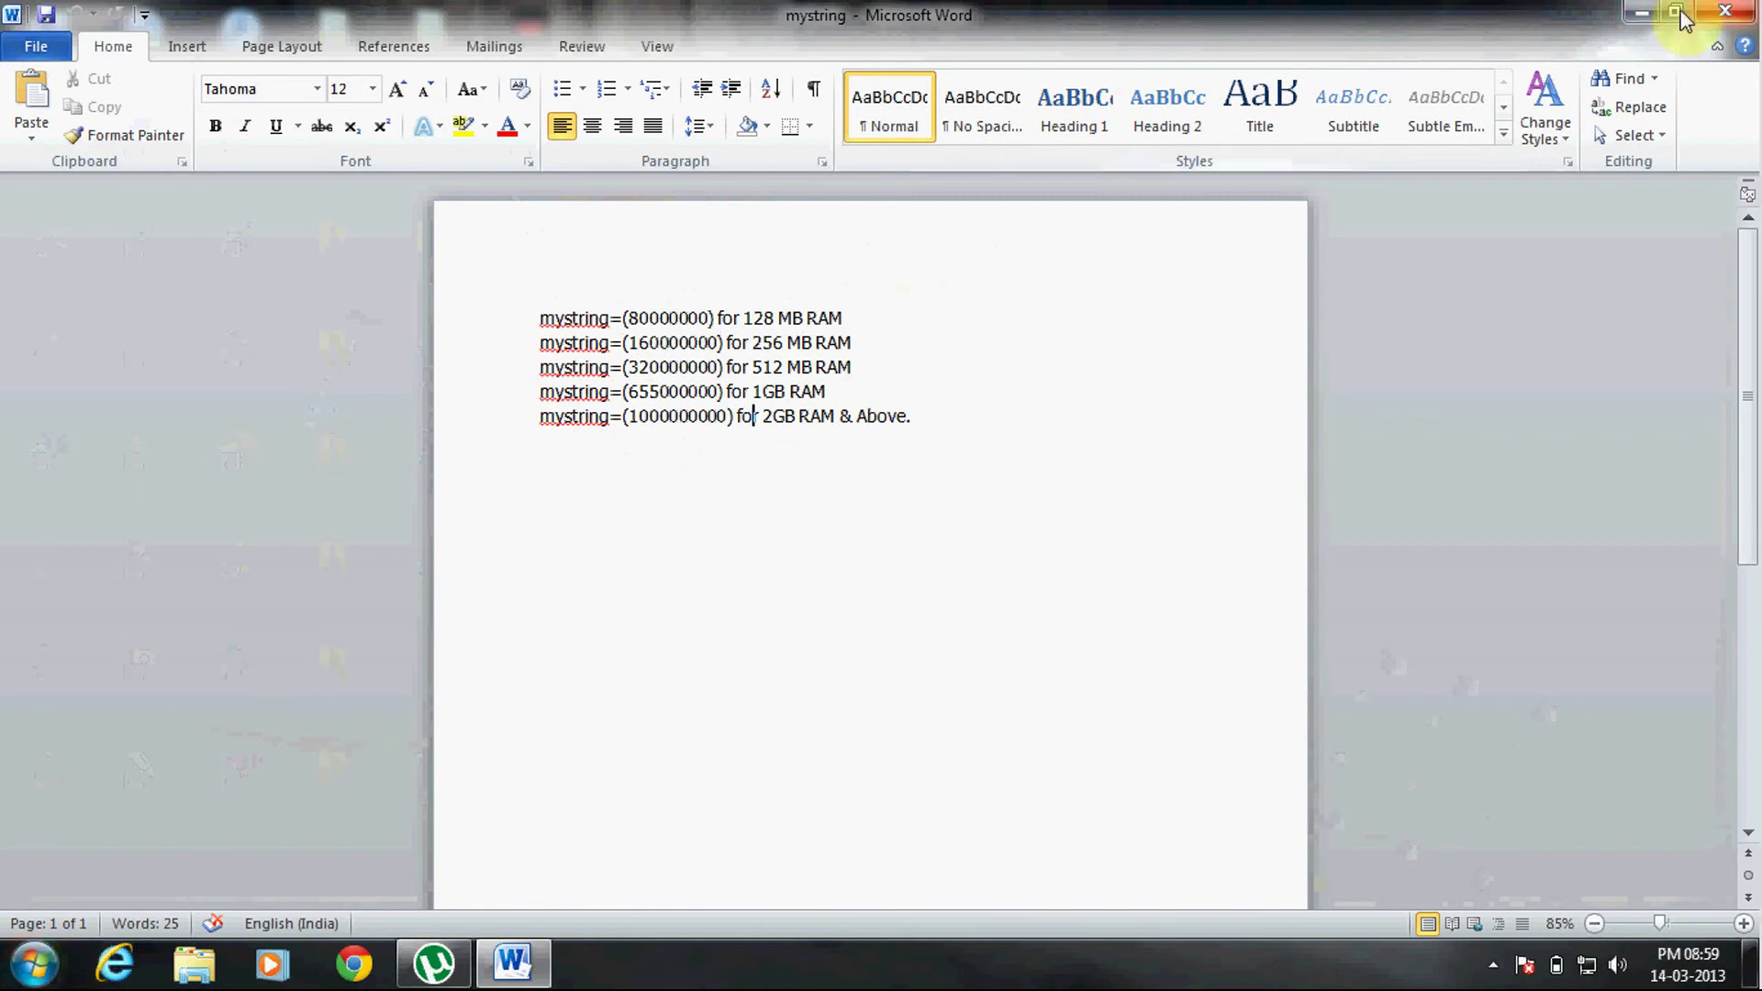
pyautogui.click(1641, 15)
pyautogui.click(30, 964)
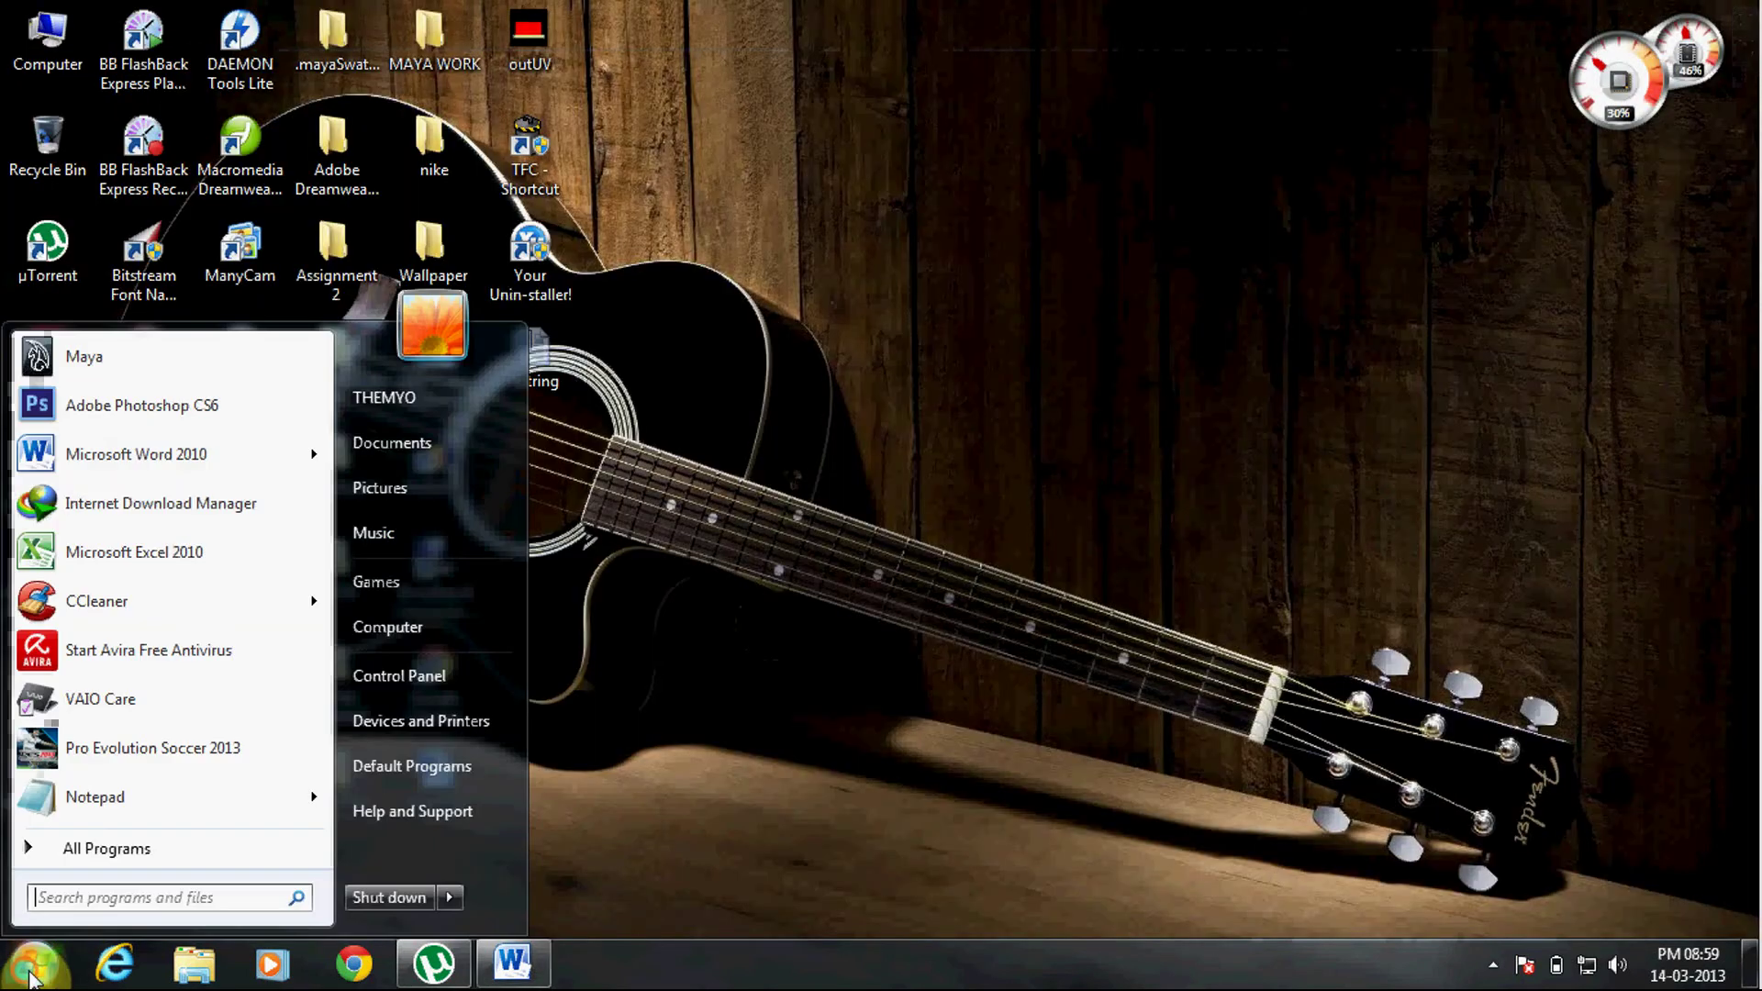
pyautogui.click(110, 798)
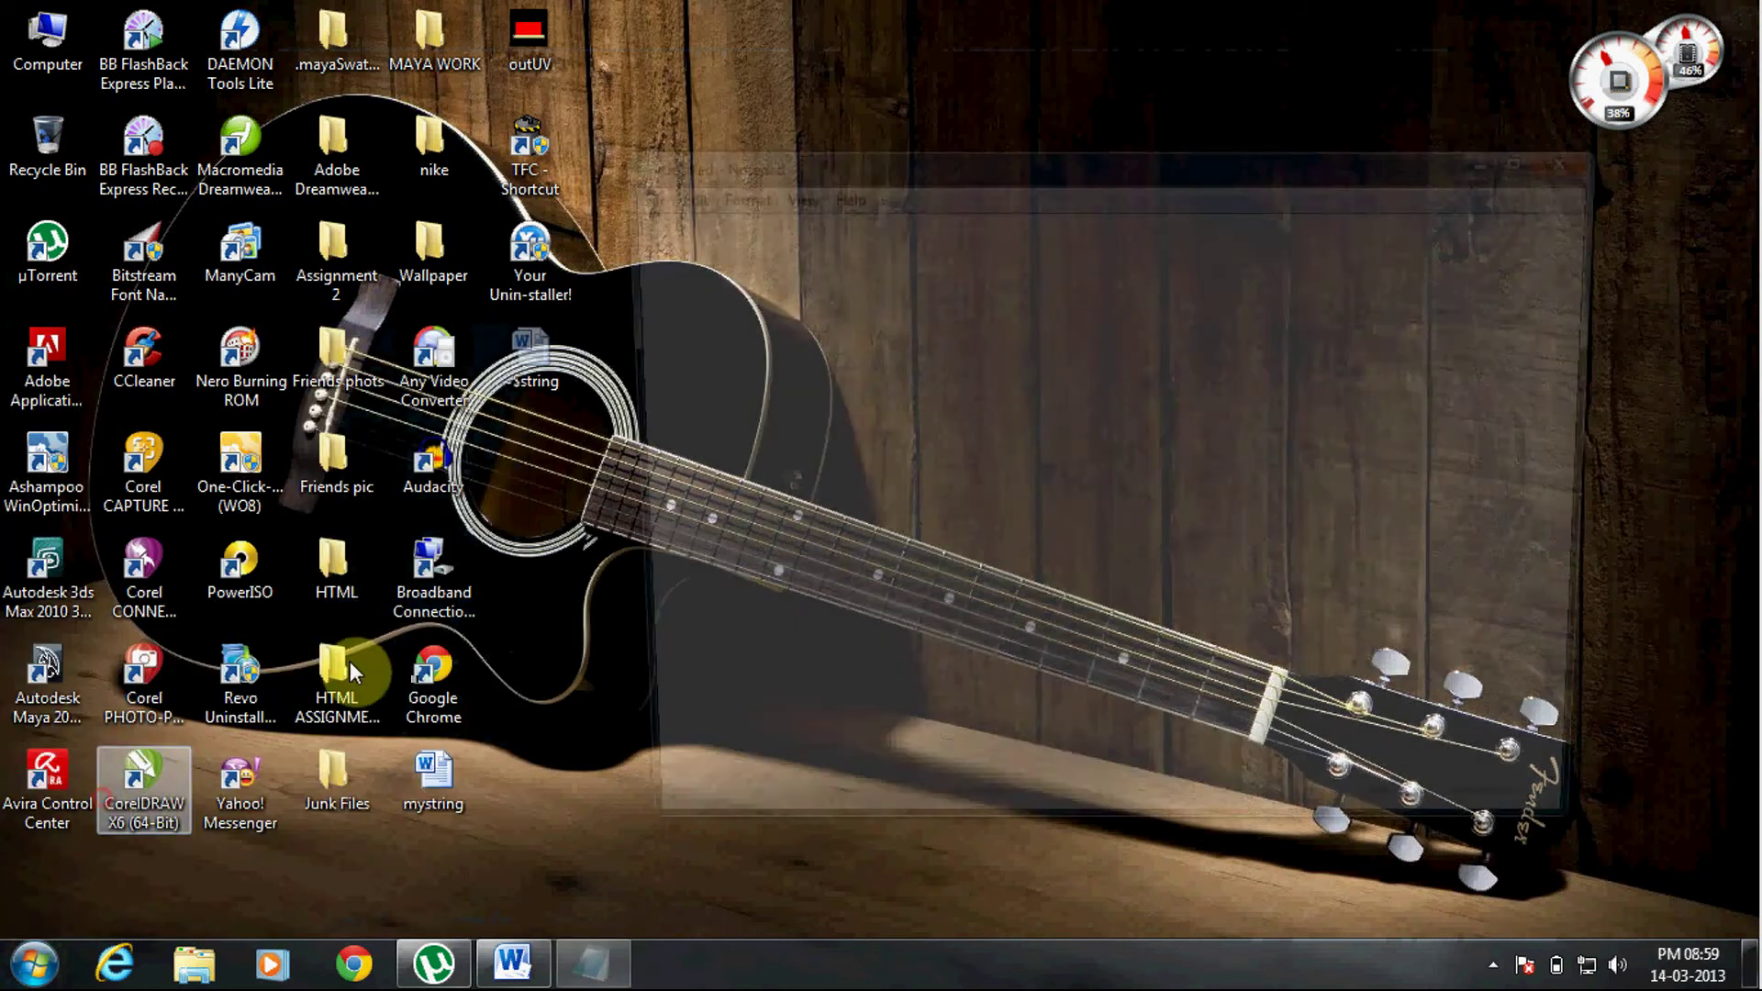
pyautogui.click(642, 248)
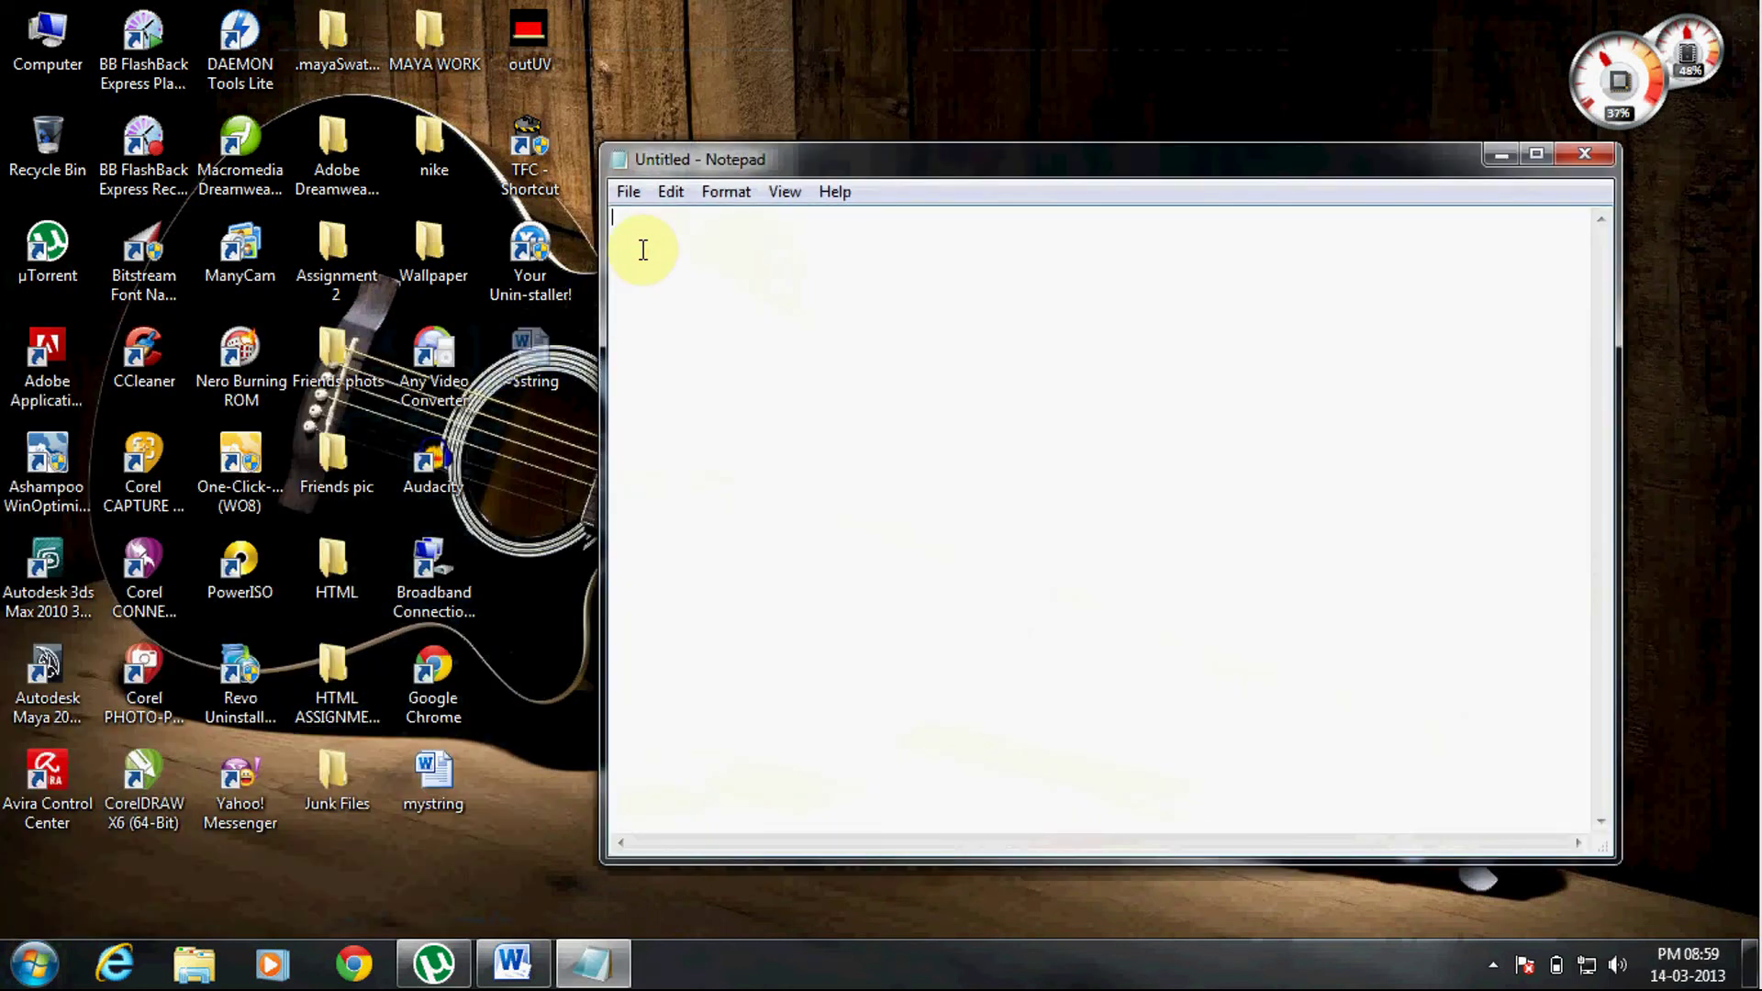
pyautogui.write('mys')
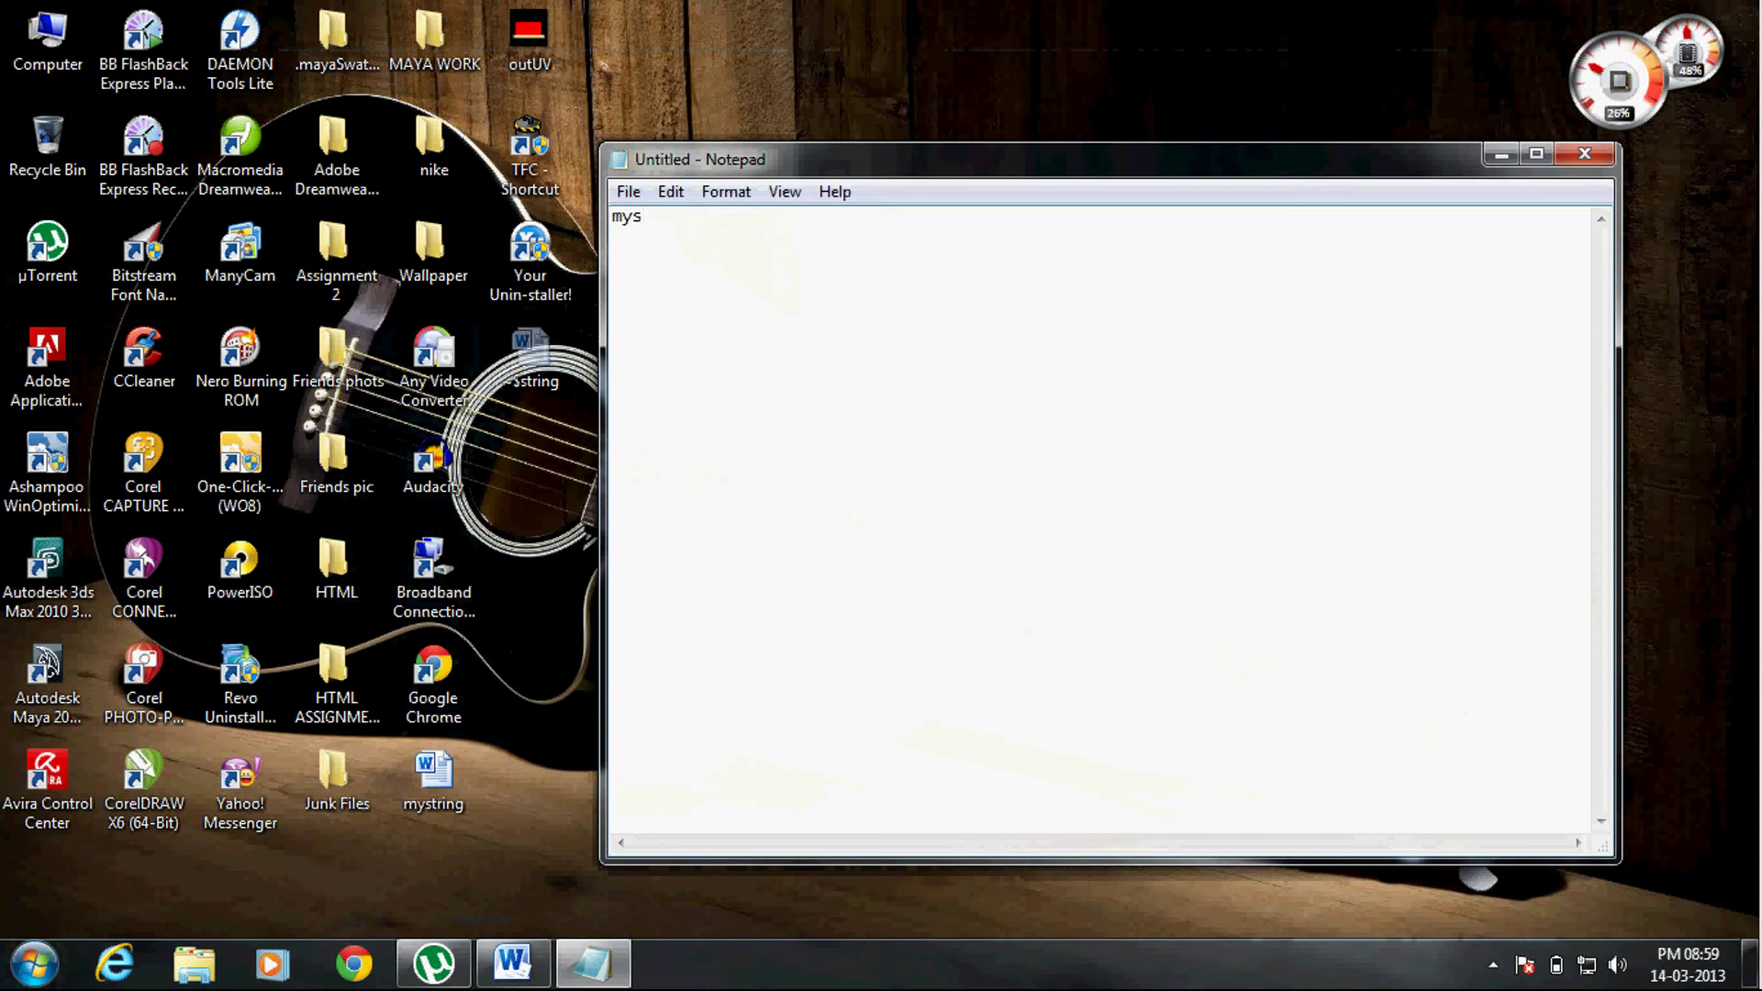
pyautogui.press('BackSpace')
pyautogui.press('BackSpace')
pyautogui.press('BackSpace')
pyautogui.write('yst')
pyautogui.write('ring=(1')
pyautogui.write('00')
pyautogui.write('0000000')
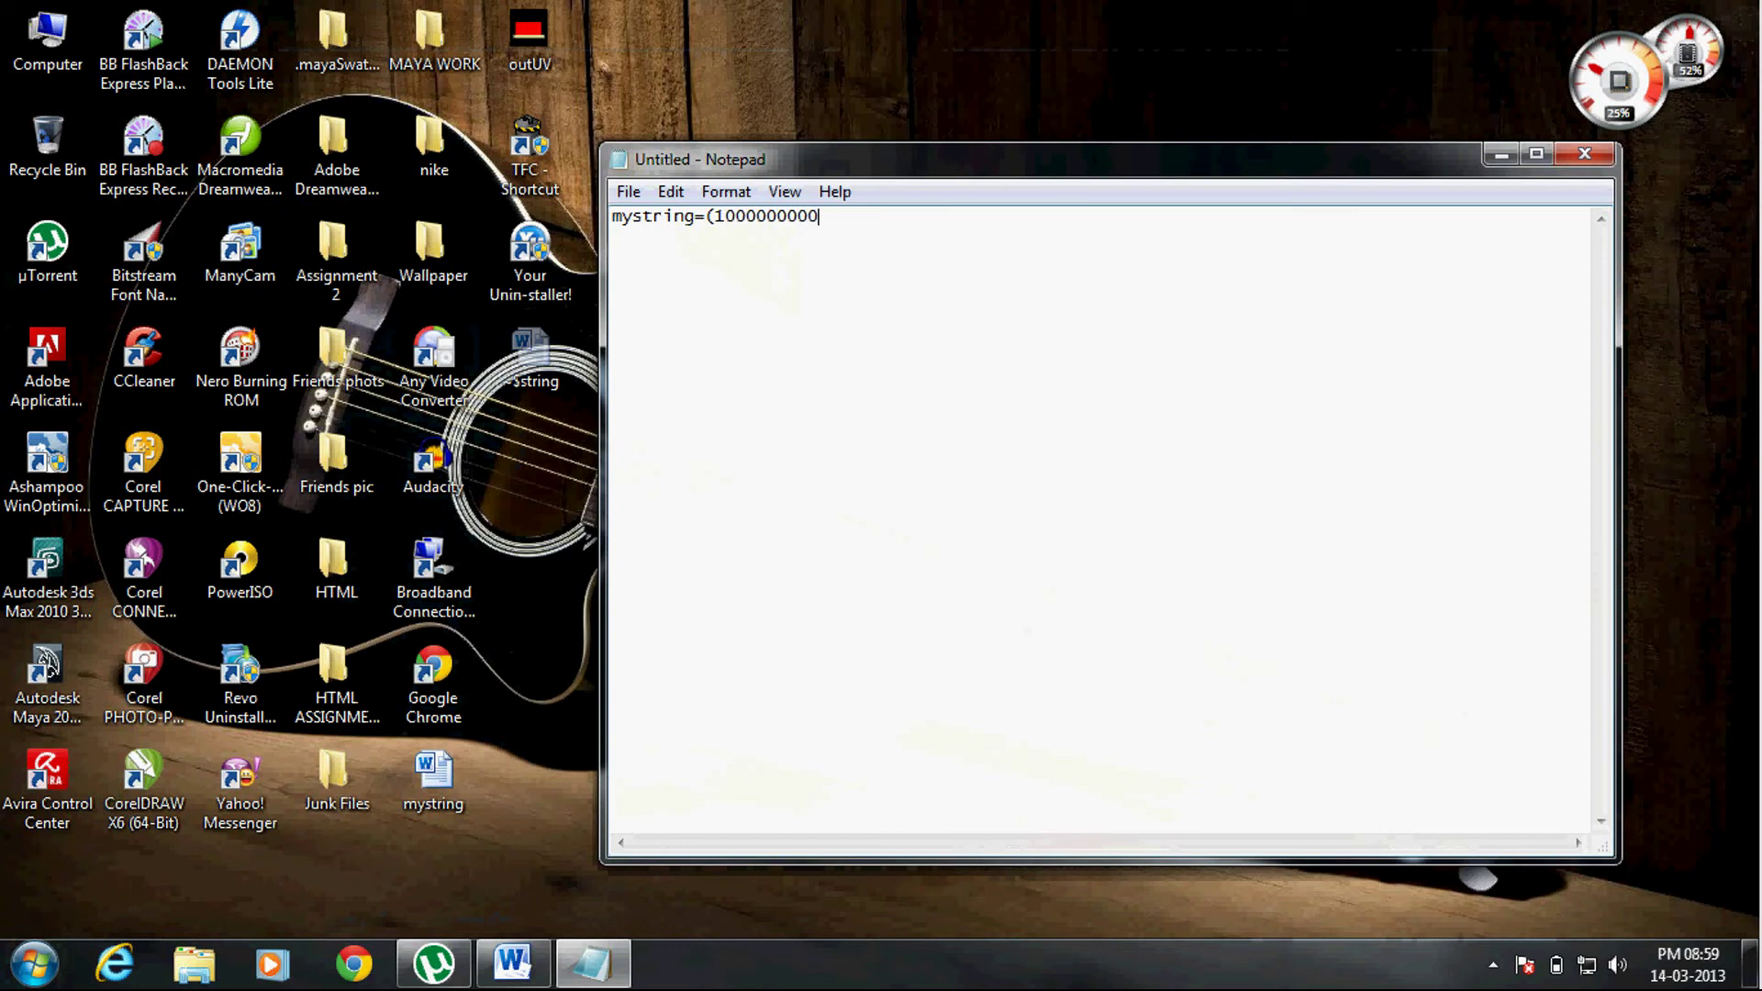
pyautogui.write(')')
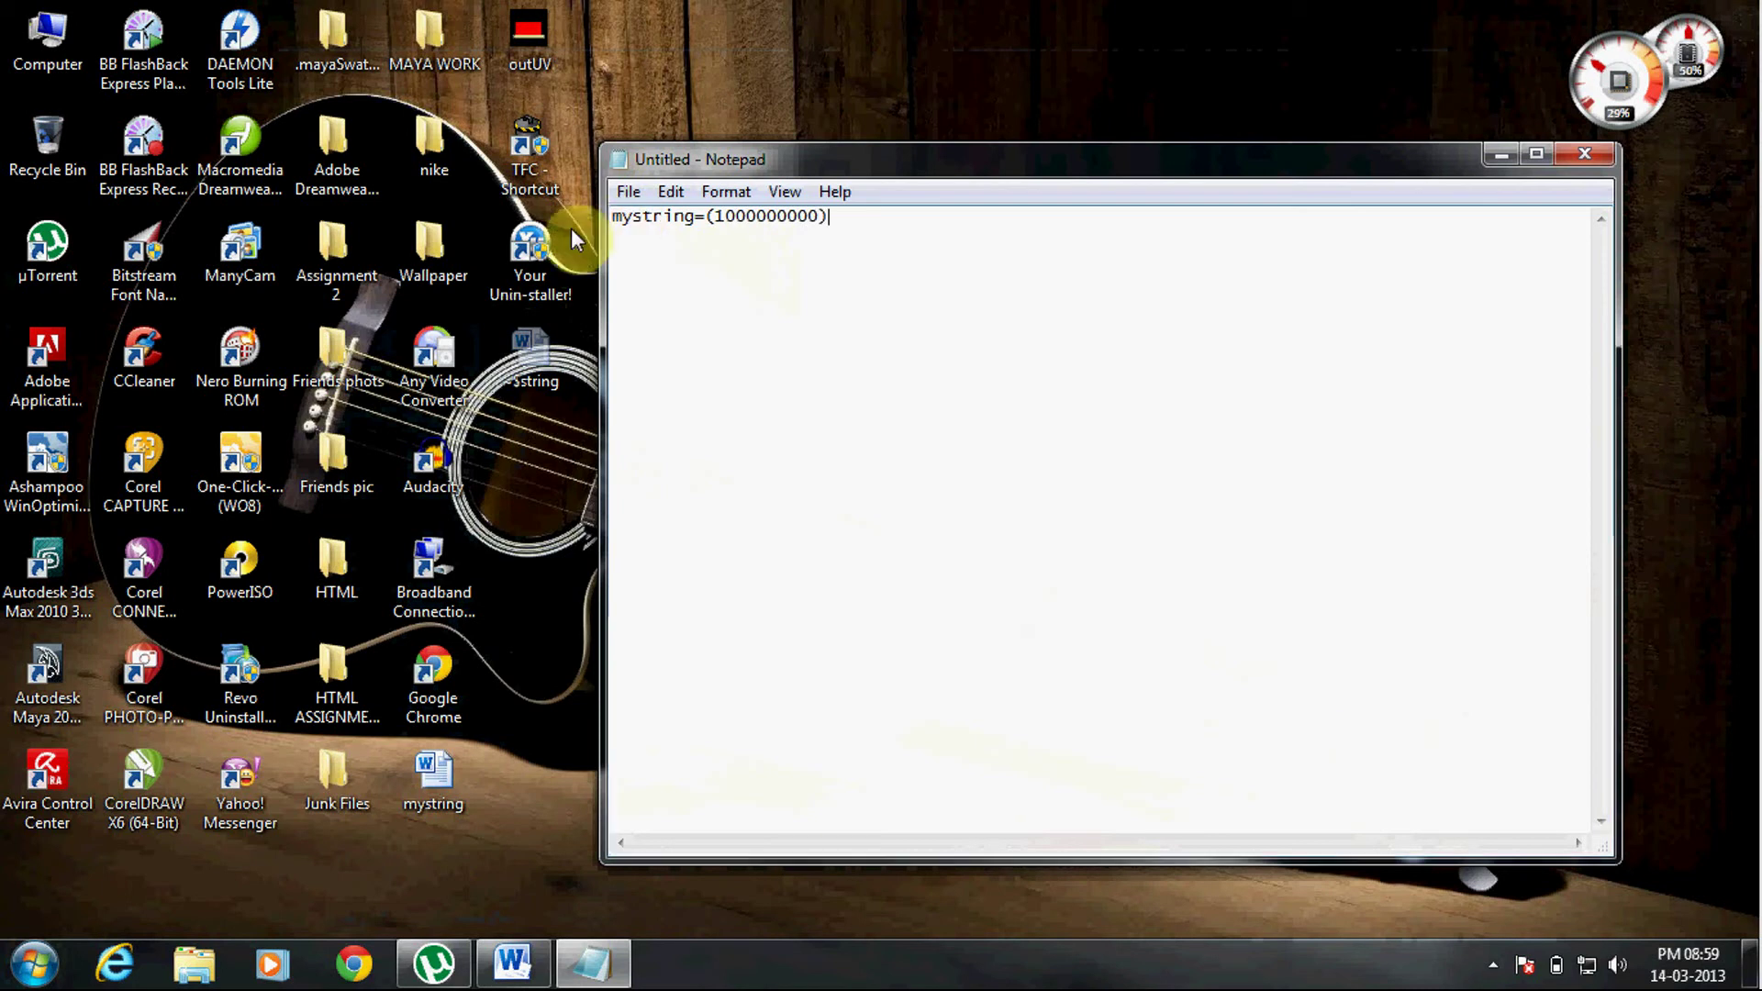
# Save the note to the Desktop as ram.vbe with the All Files type
pyautogui.click(629, 193)
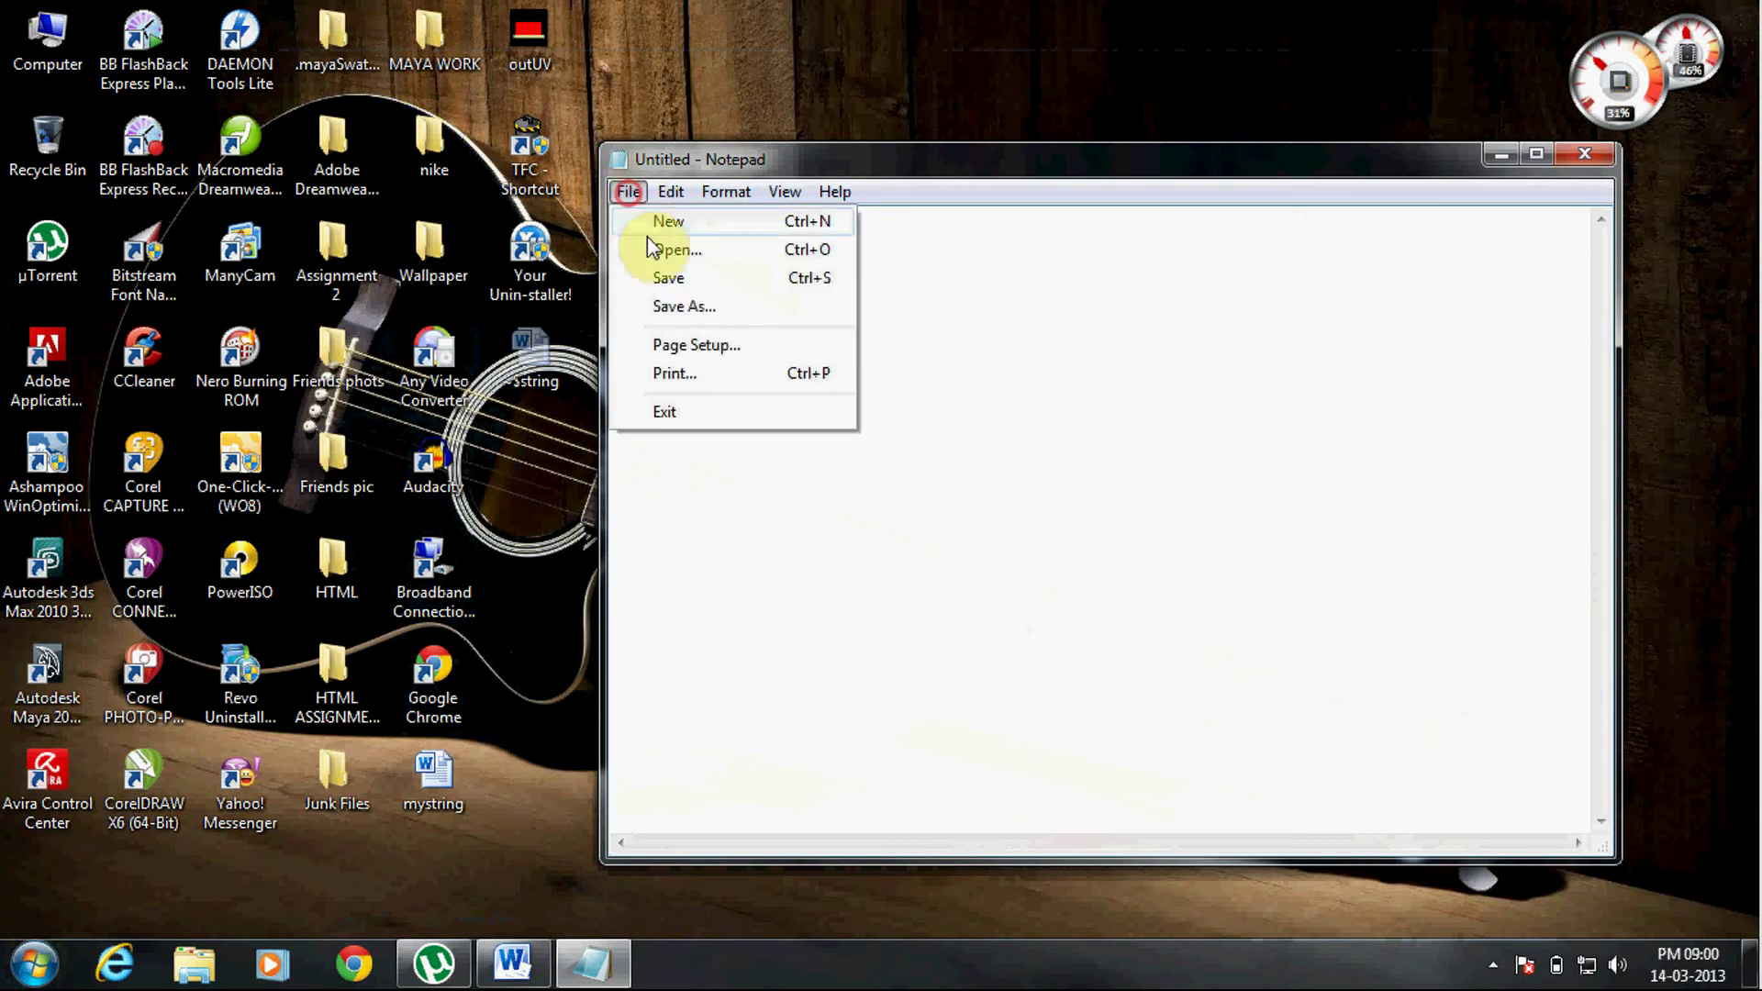
pyautogui.click(699, 305)
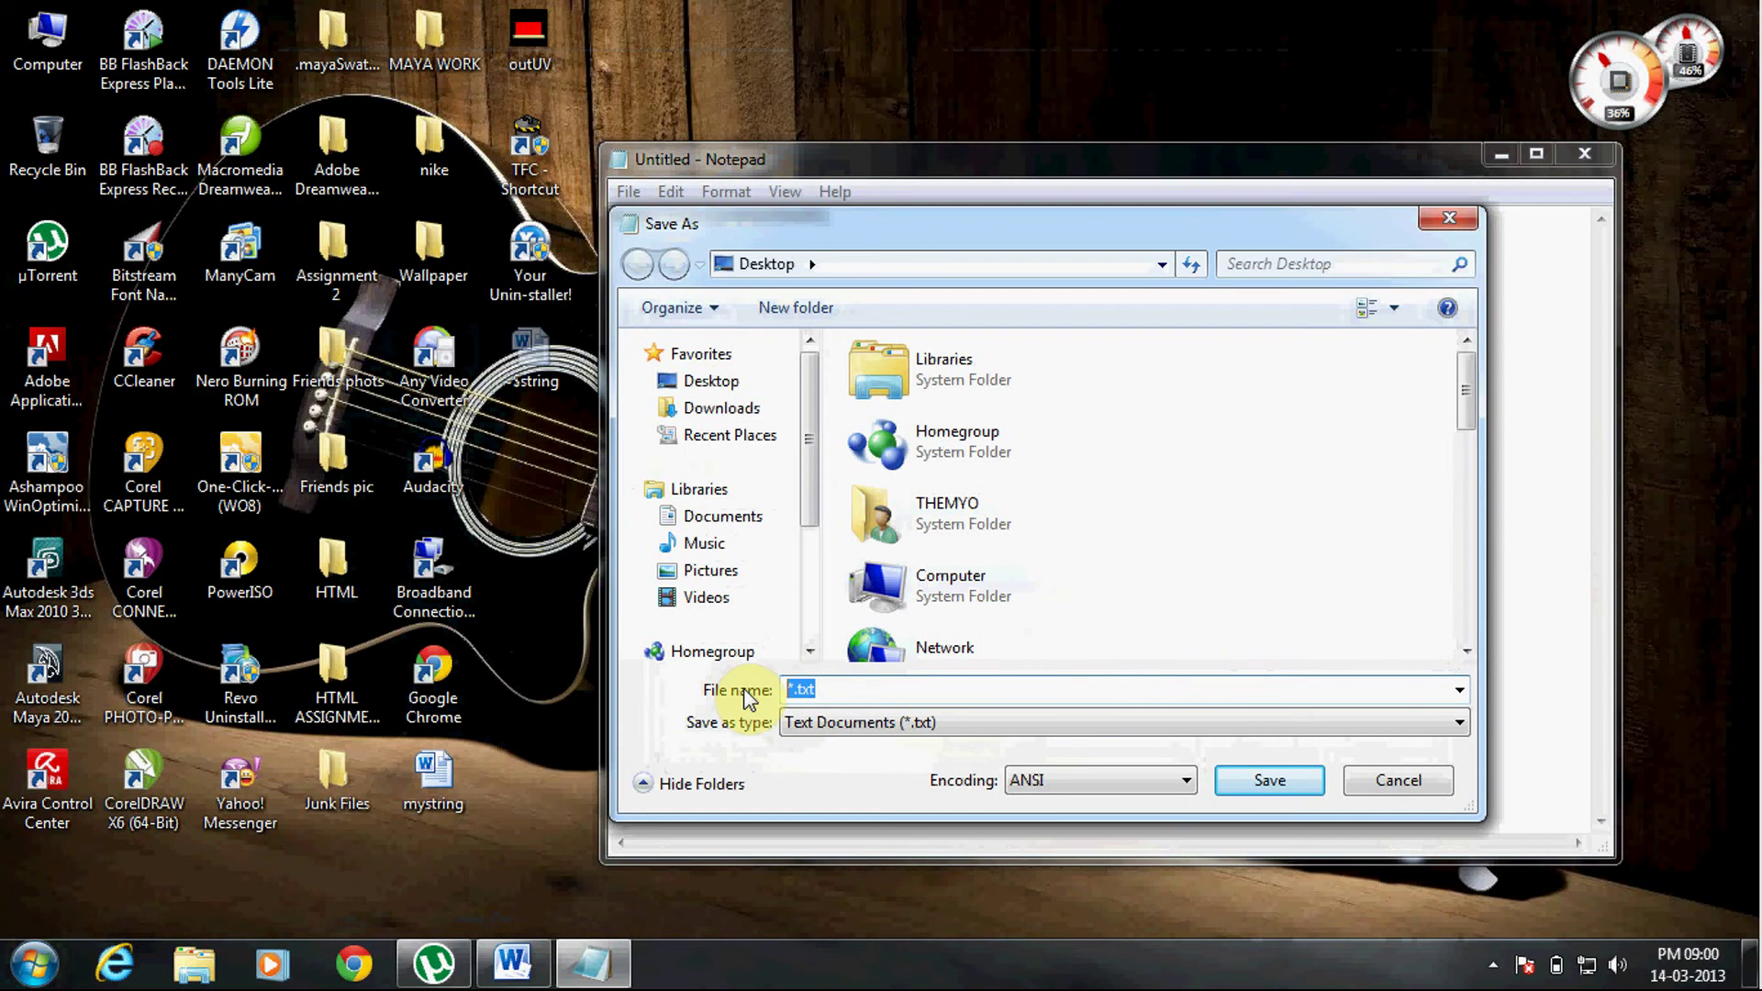
pyautogui.write('ram')
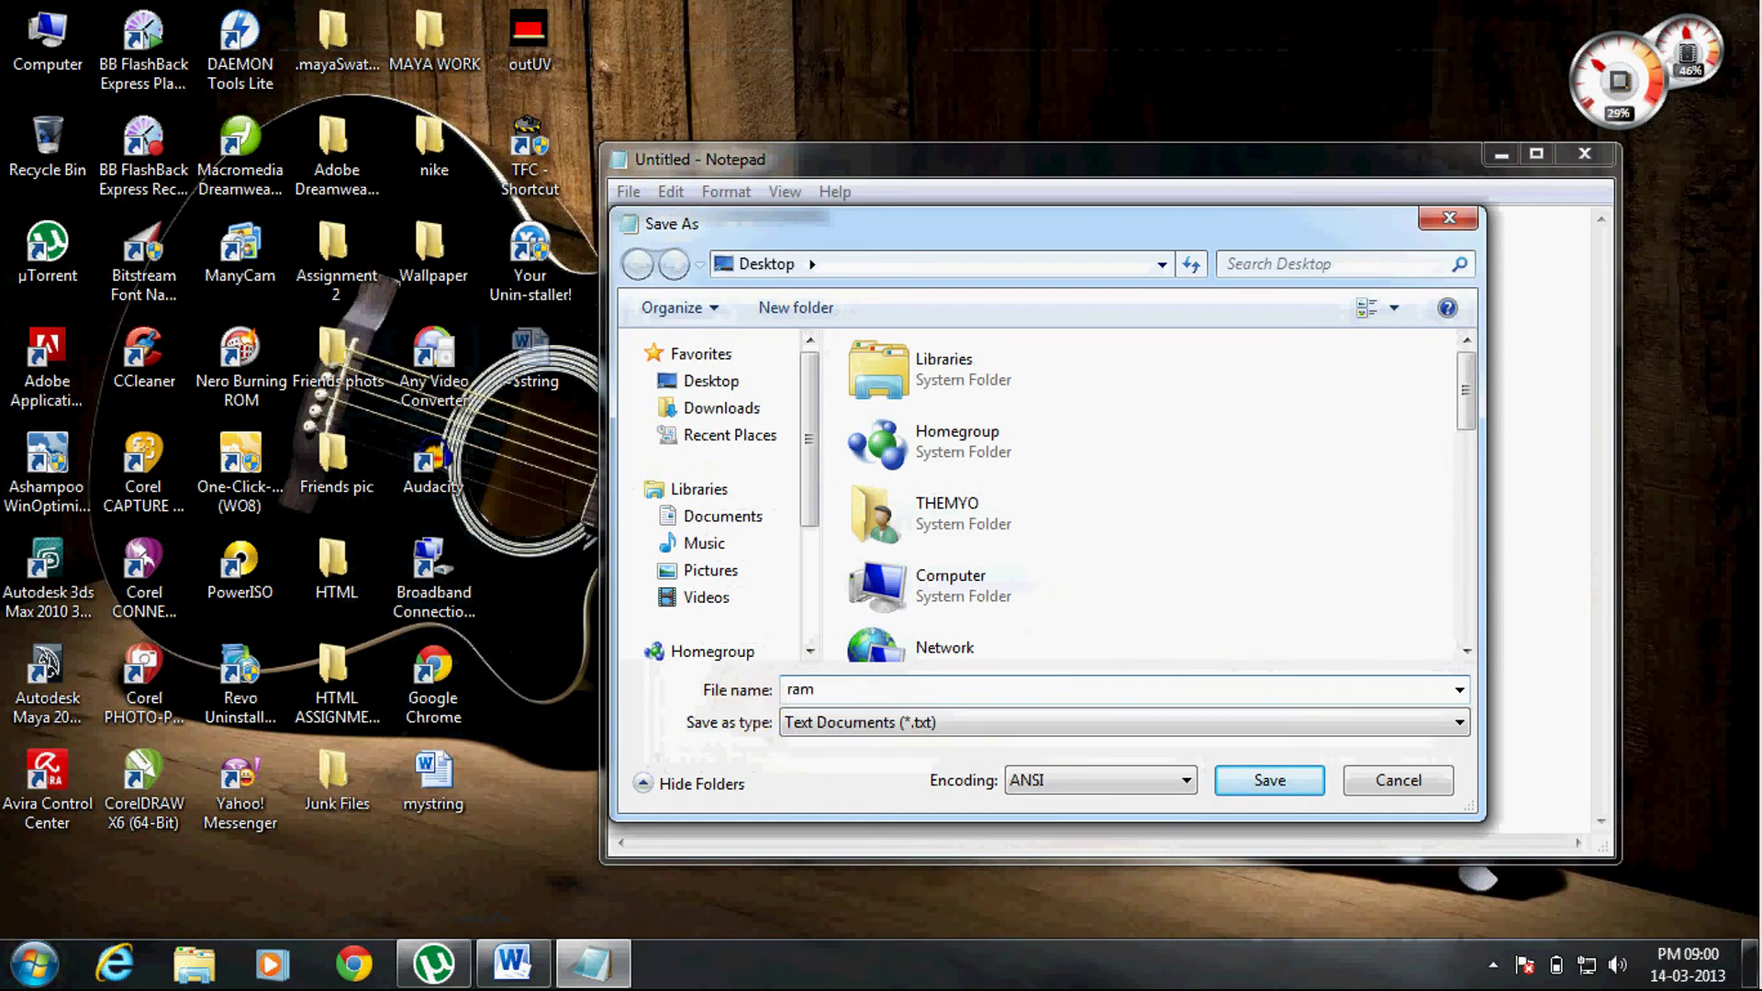
pyautogui.write('.vbe')
pyautogui.click(897, 727)
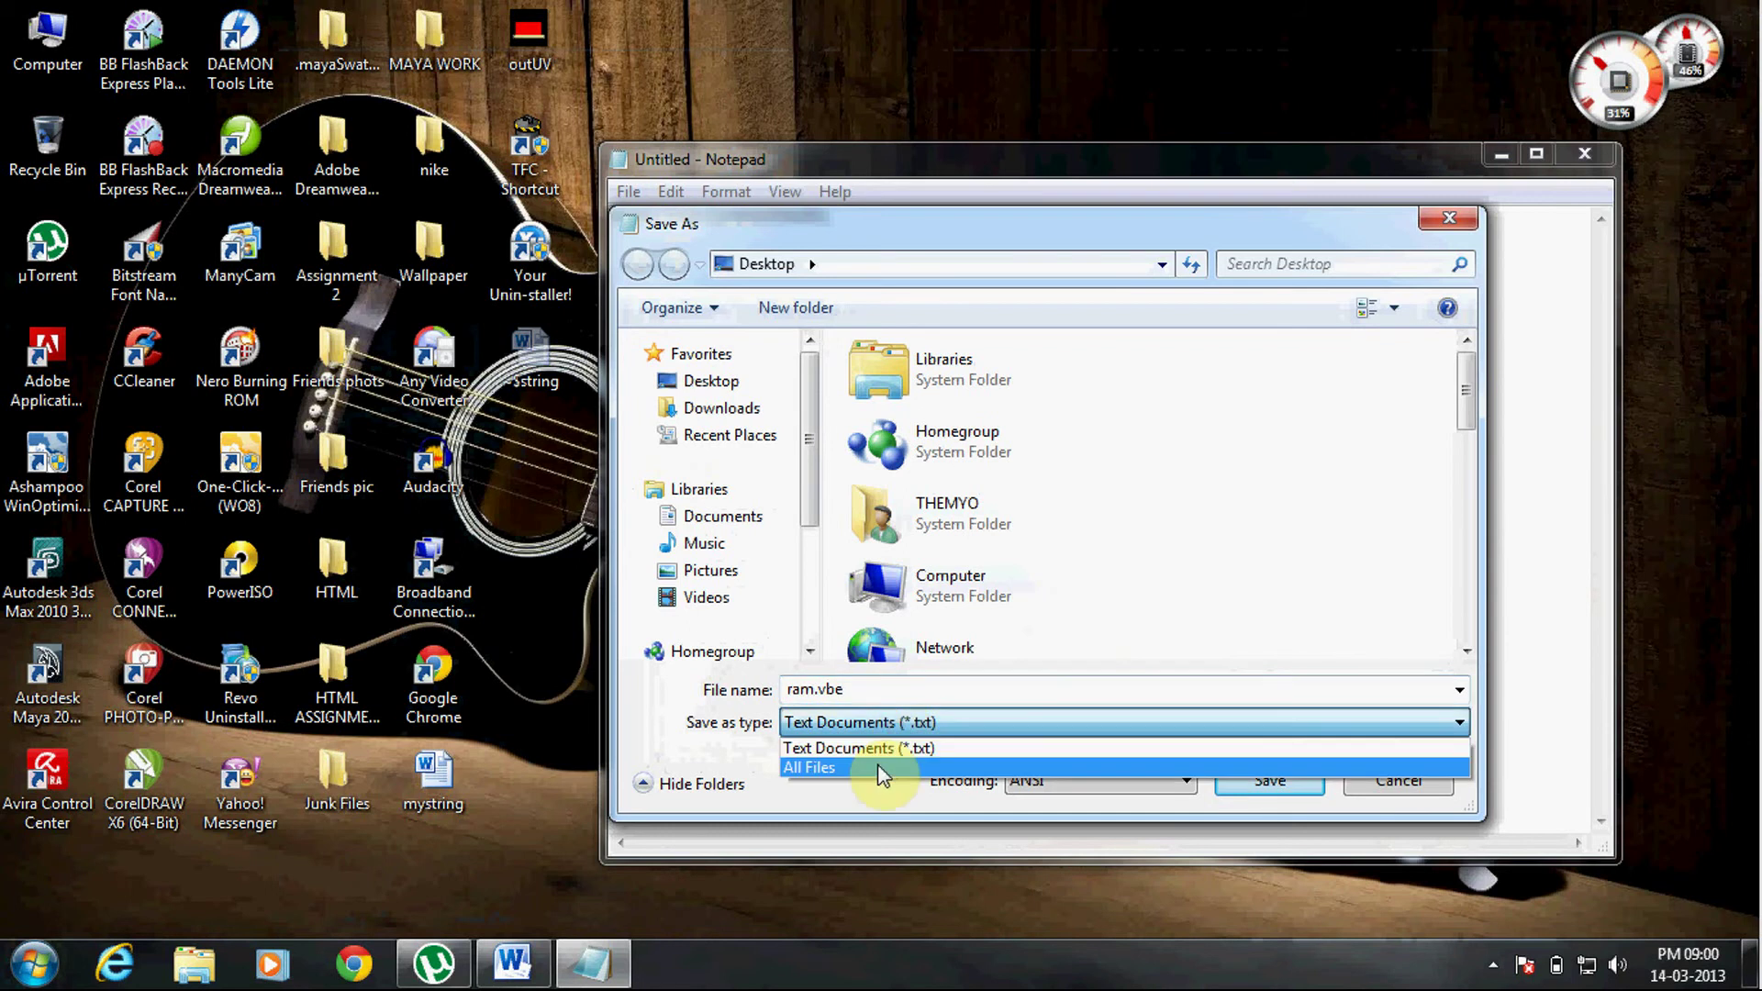
pyautogui.click(881, 768)
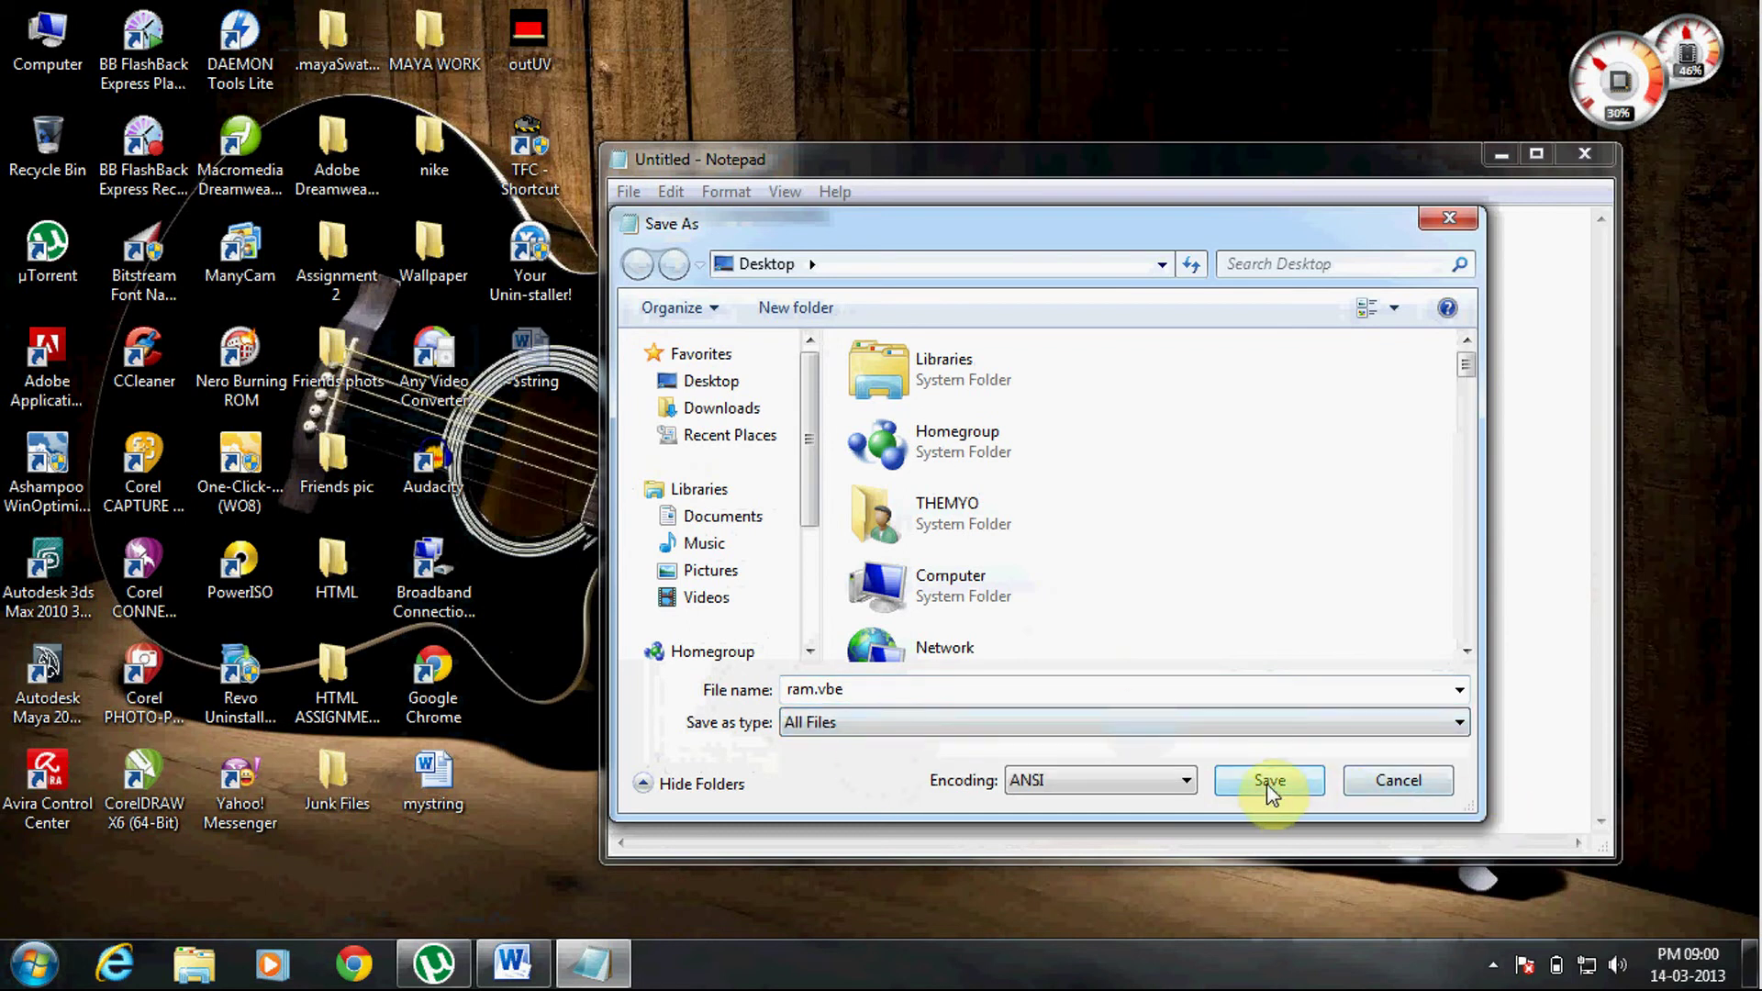
pyautogui.click(712, 380)
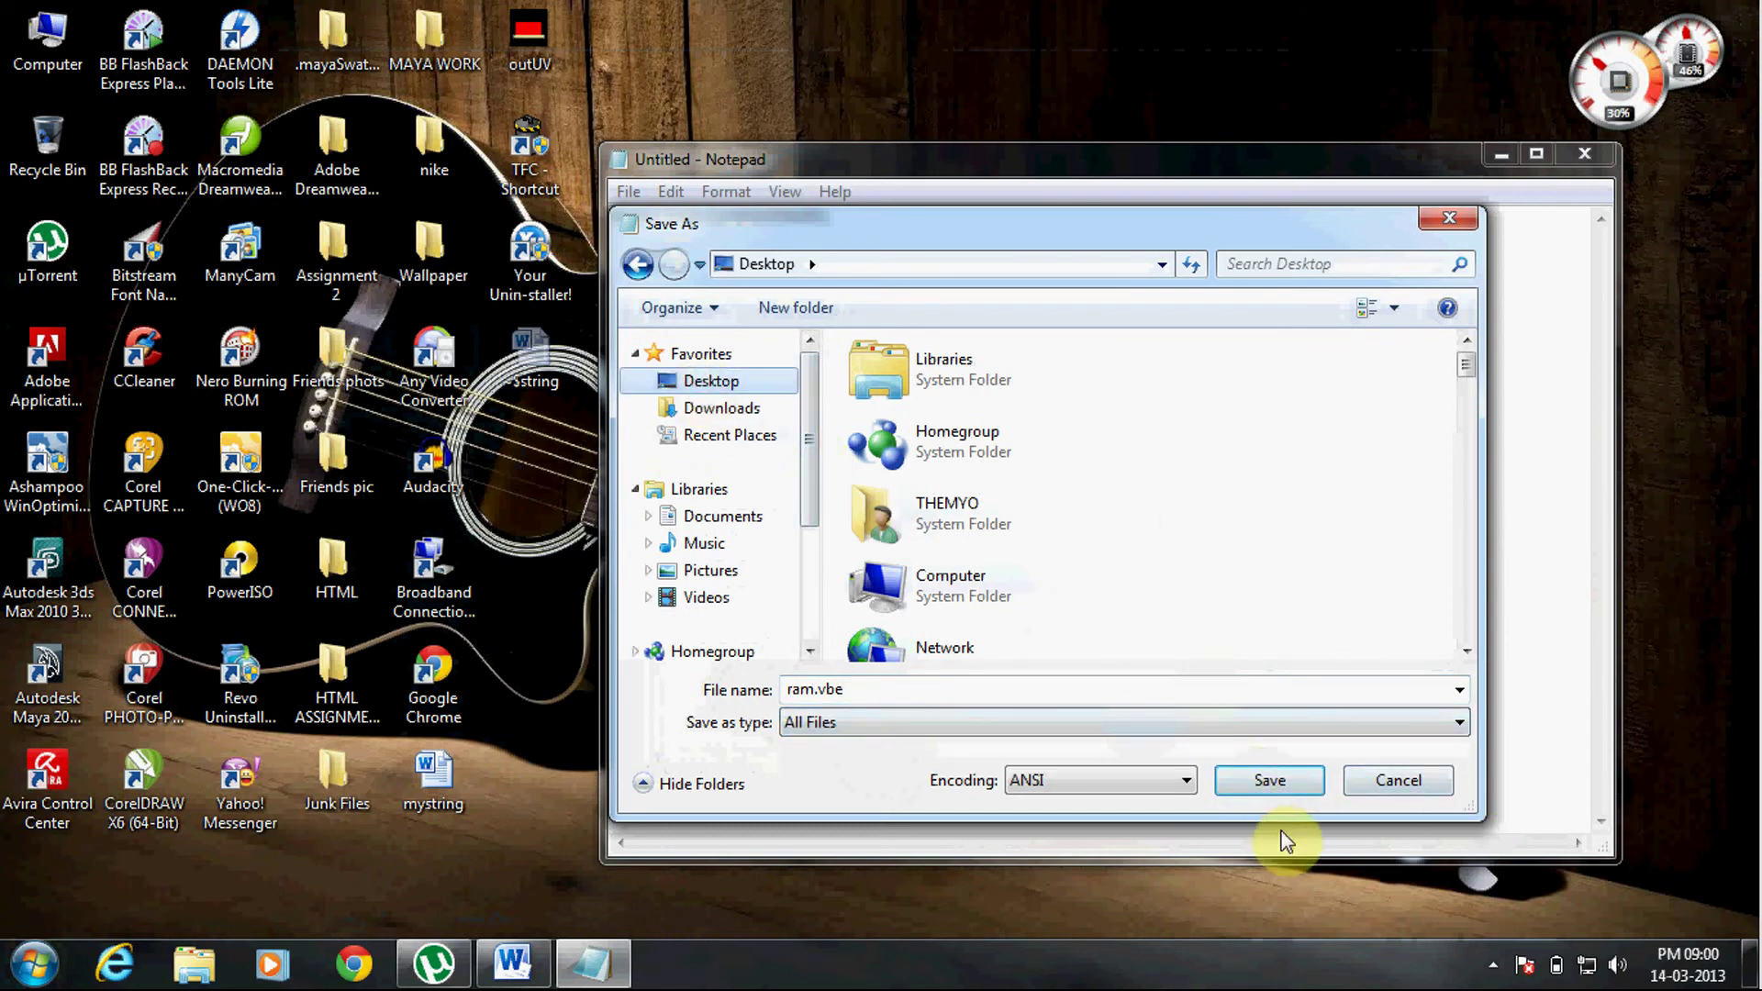
pyautogui.click(1276, 782)
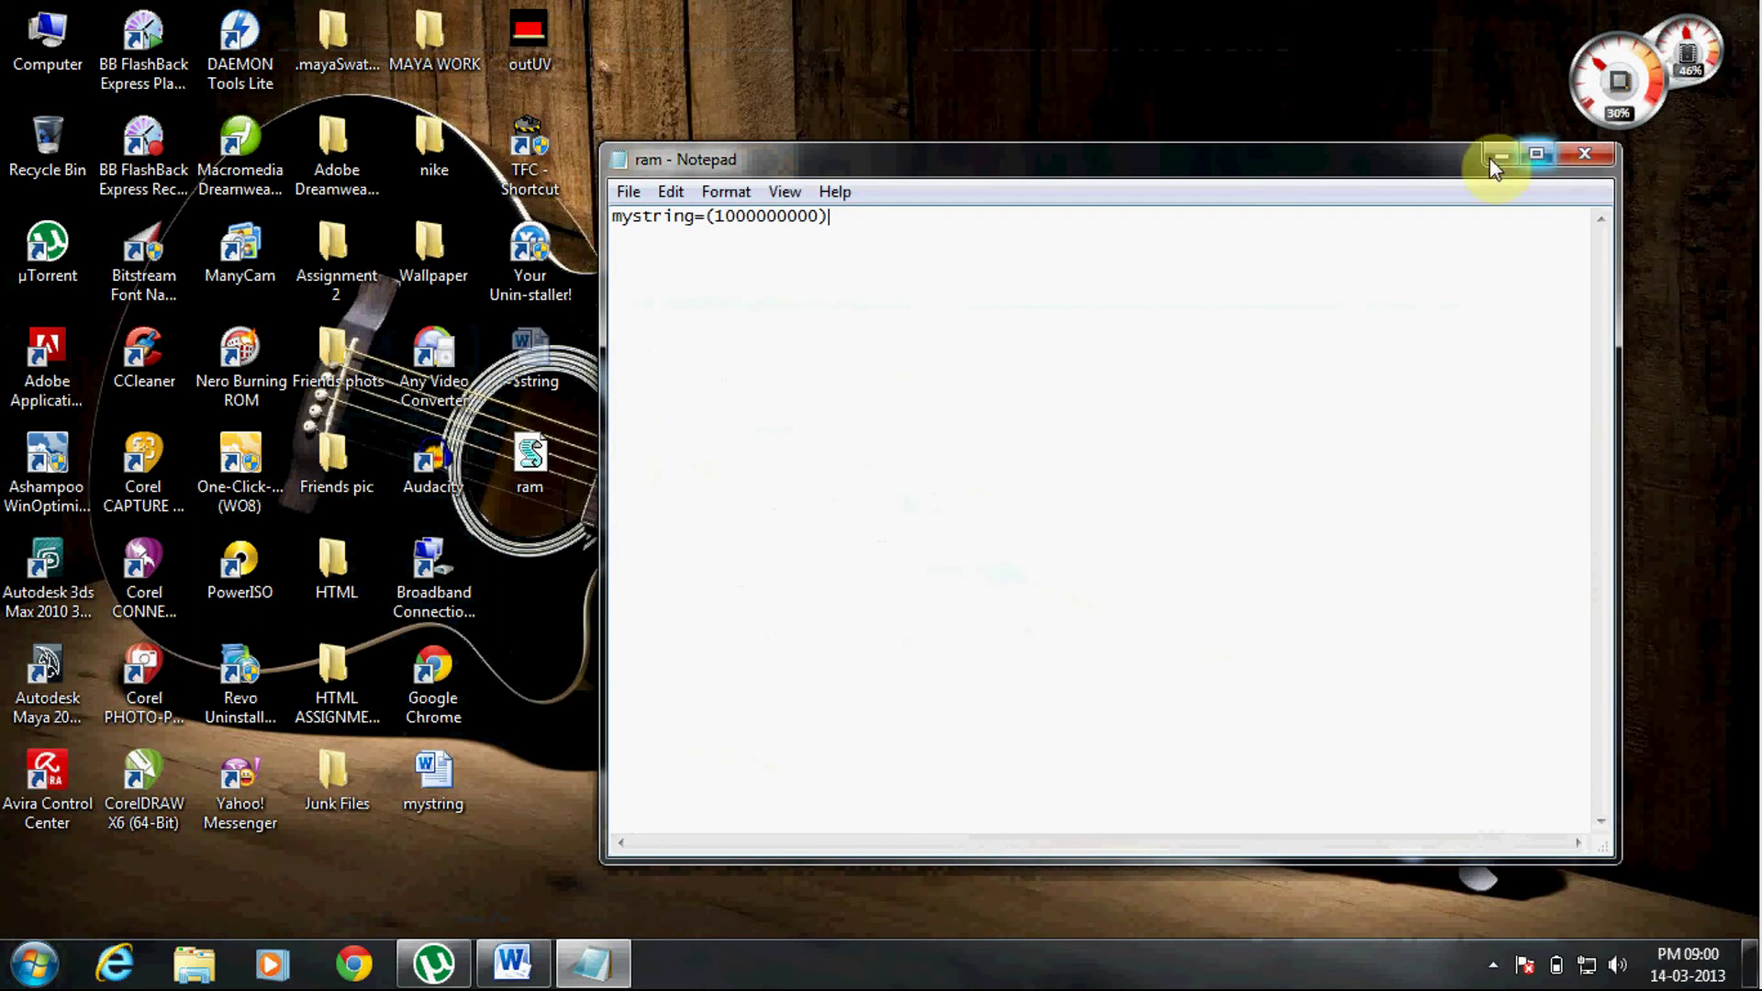
# Close Notepad and refresh the desktop twice so the new ram icon shows
pyautogui.click(1583, 152)
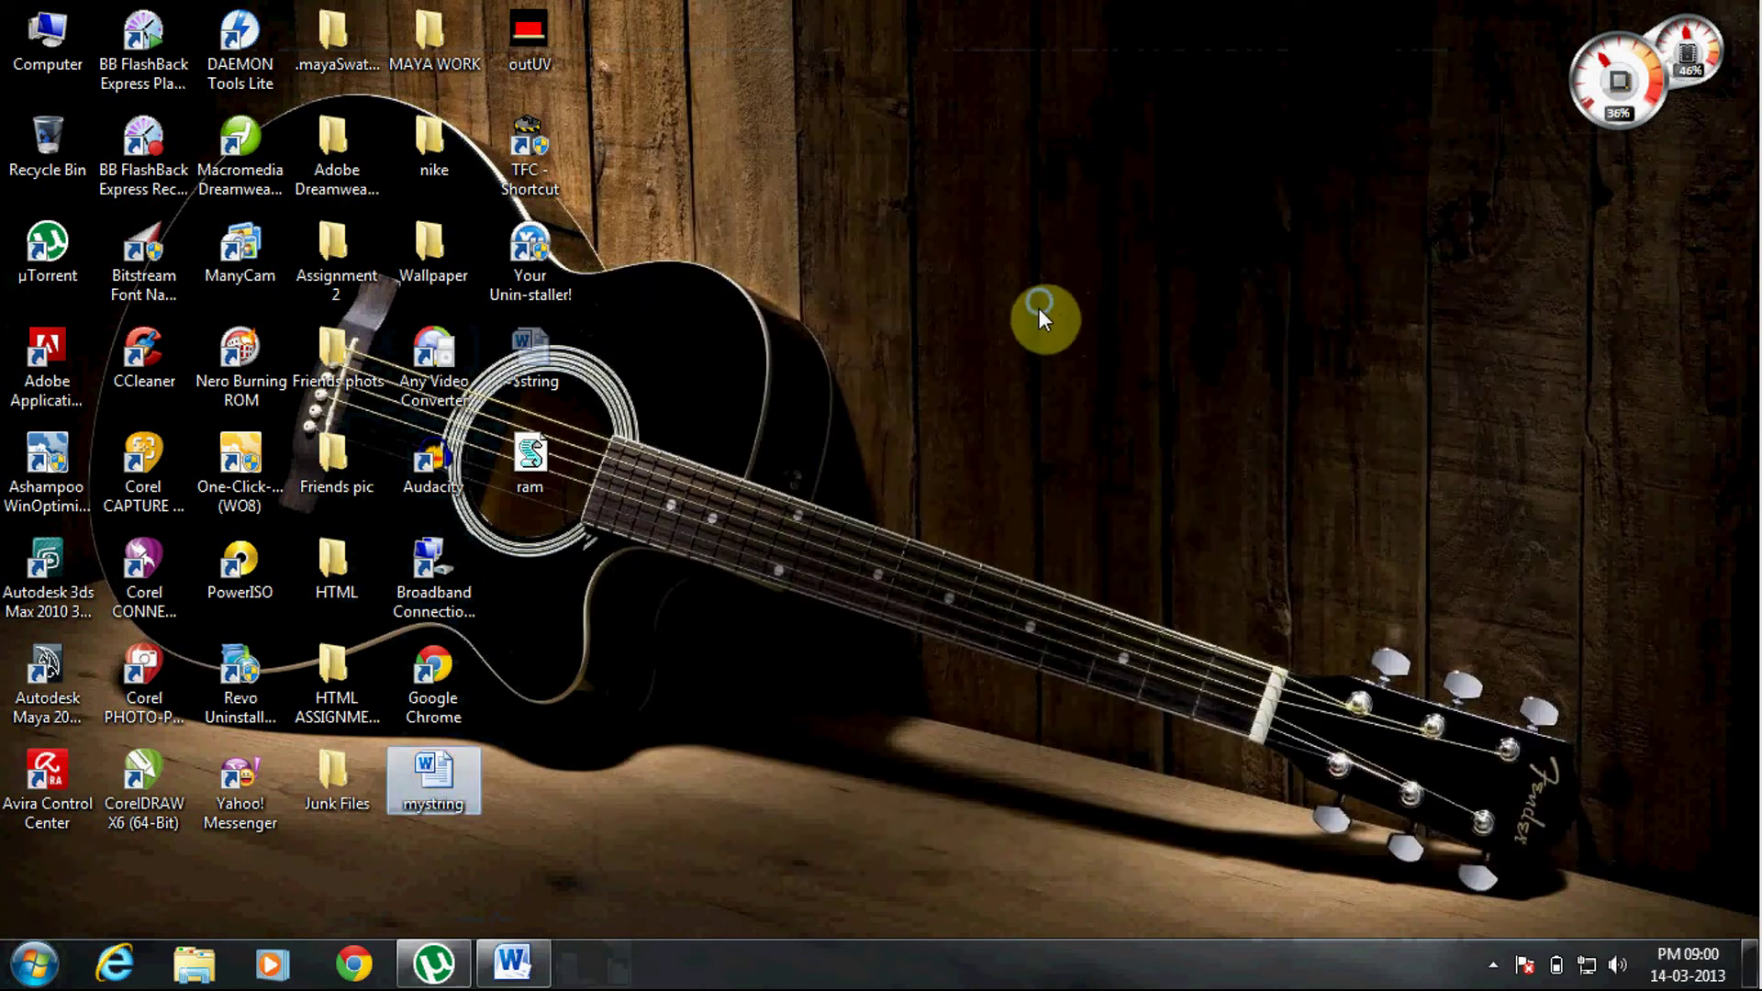
pyautogui.rightClick(1040, 311)
pyautogui.click(1138, 412)
pyautogui.rightClick(1021, 308)
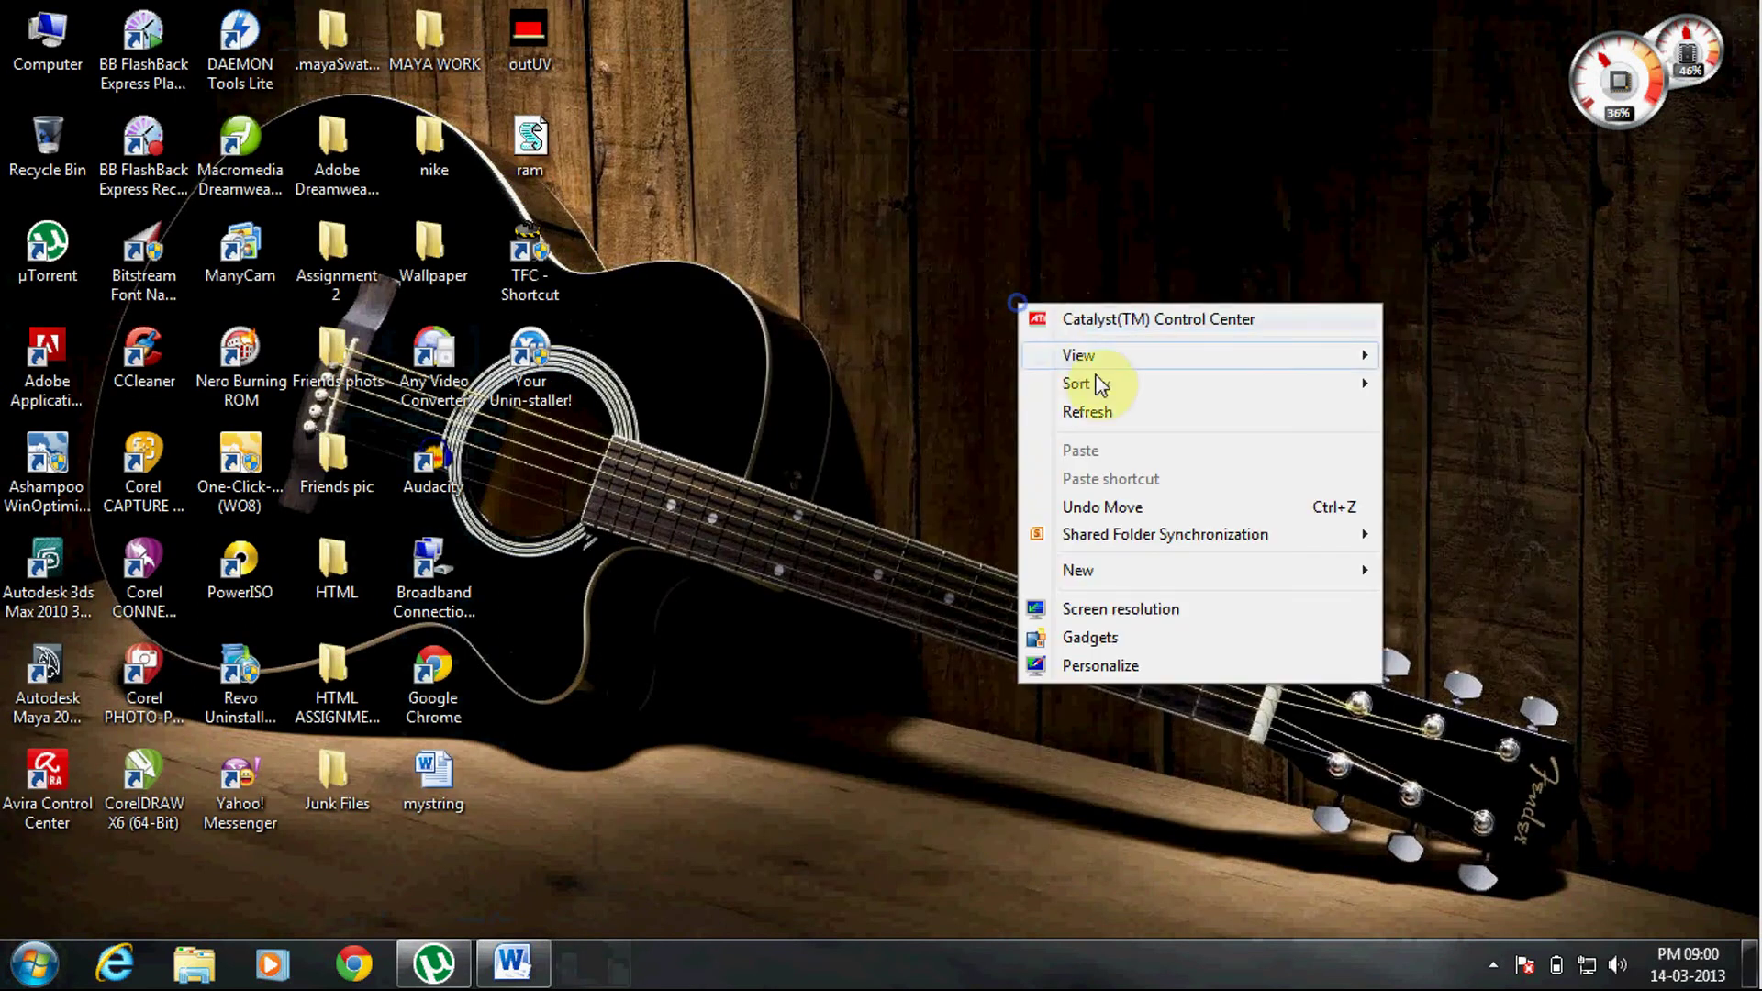
pyautogui.click(1122, 412)
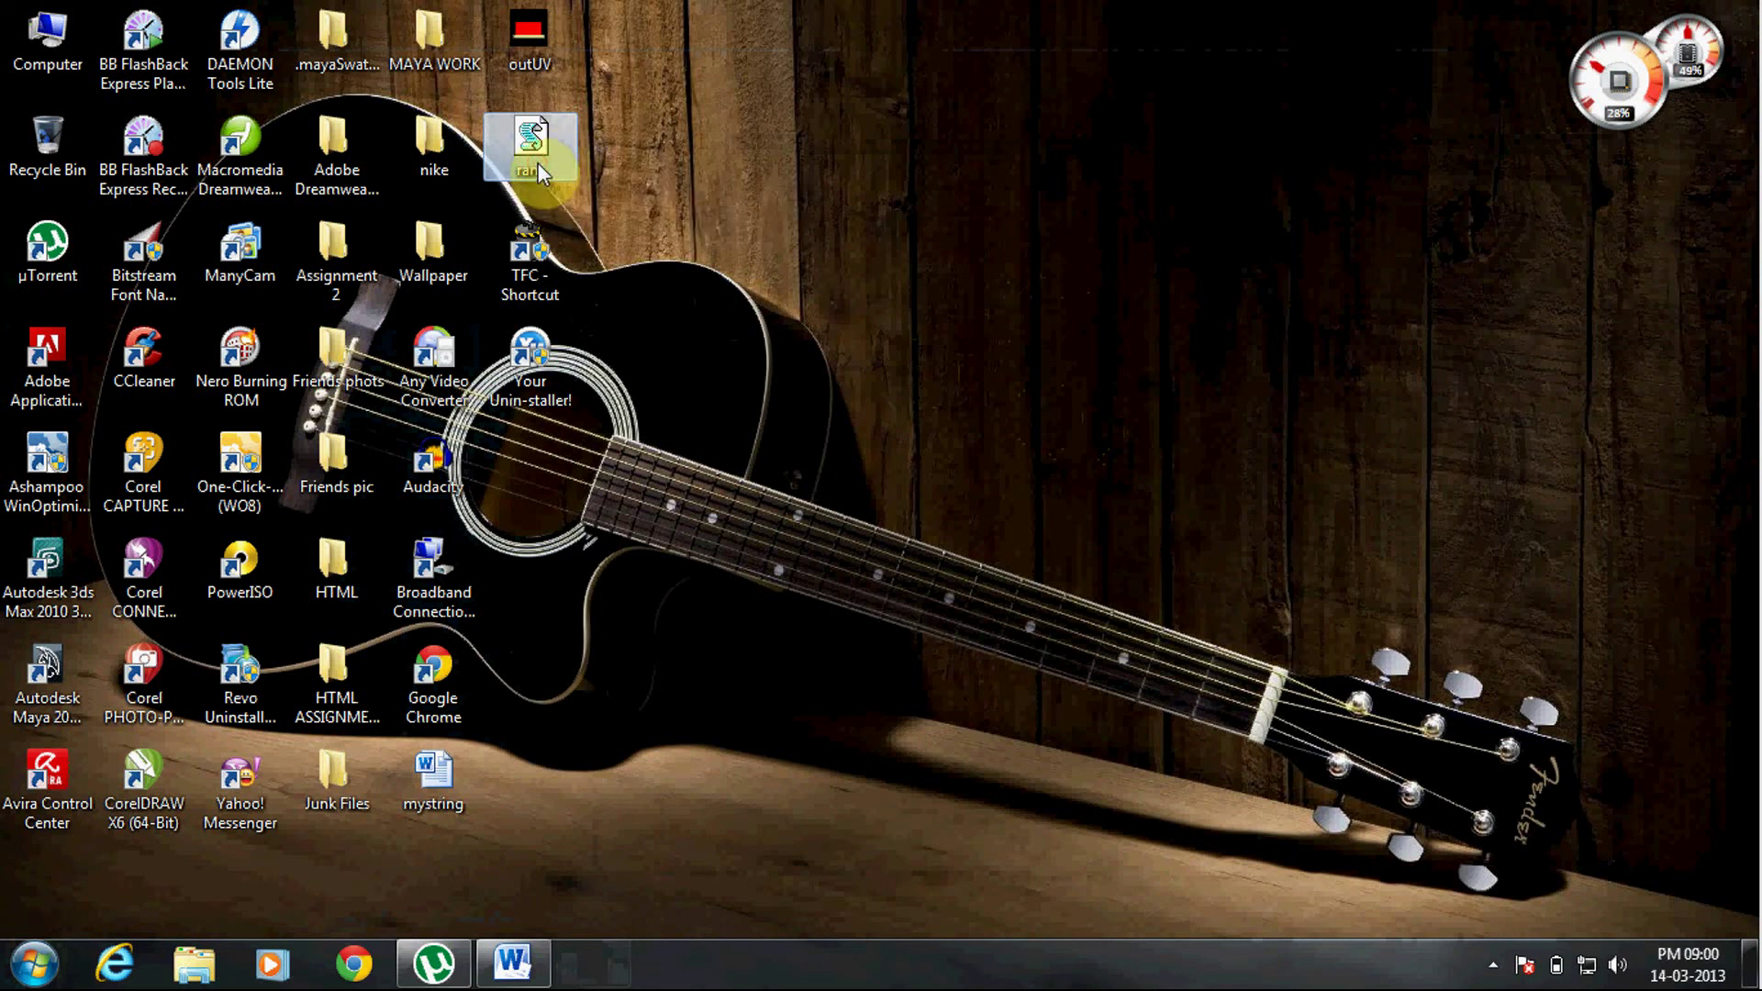
pyautogui.doubleClick(539, 163)
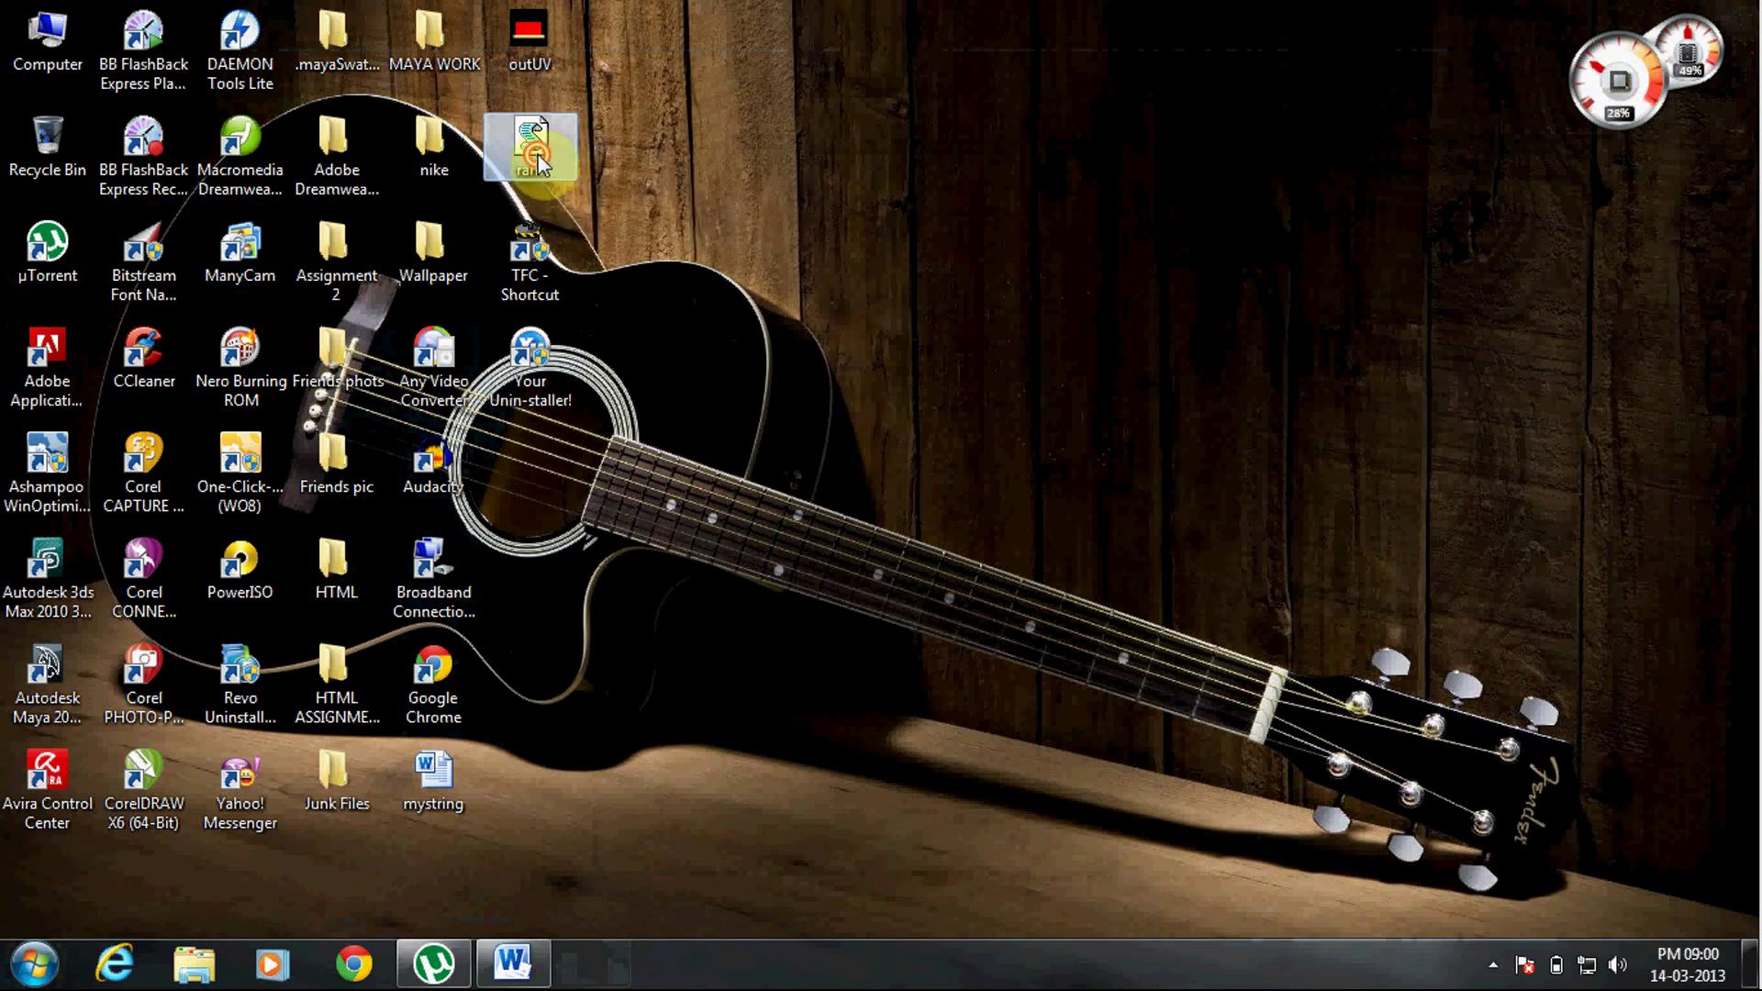
pyautogui.click(435, 785)
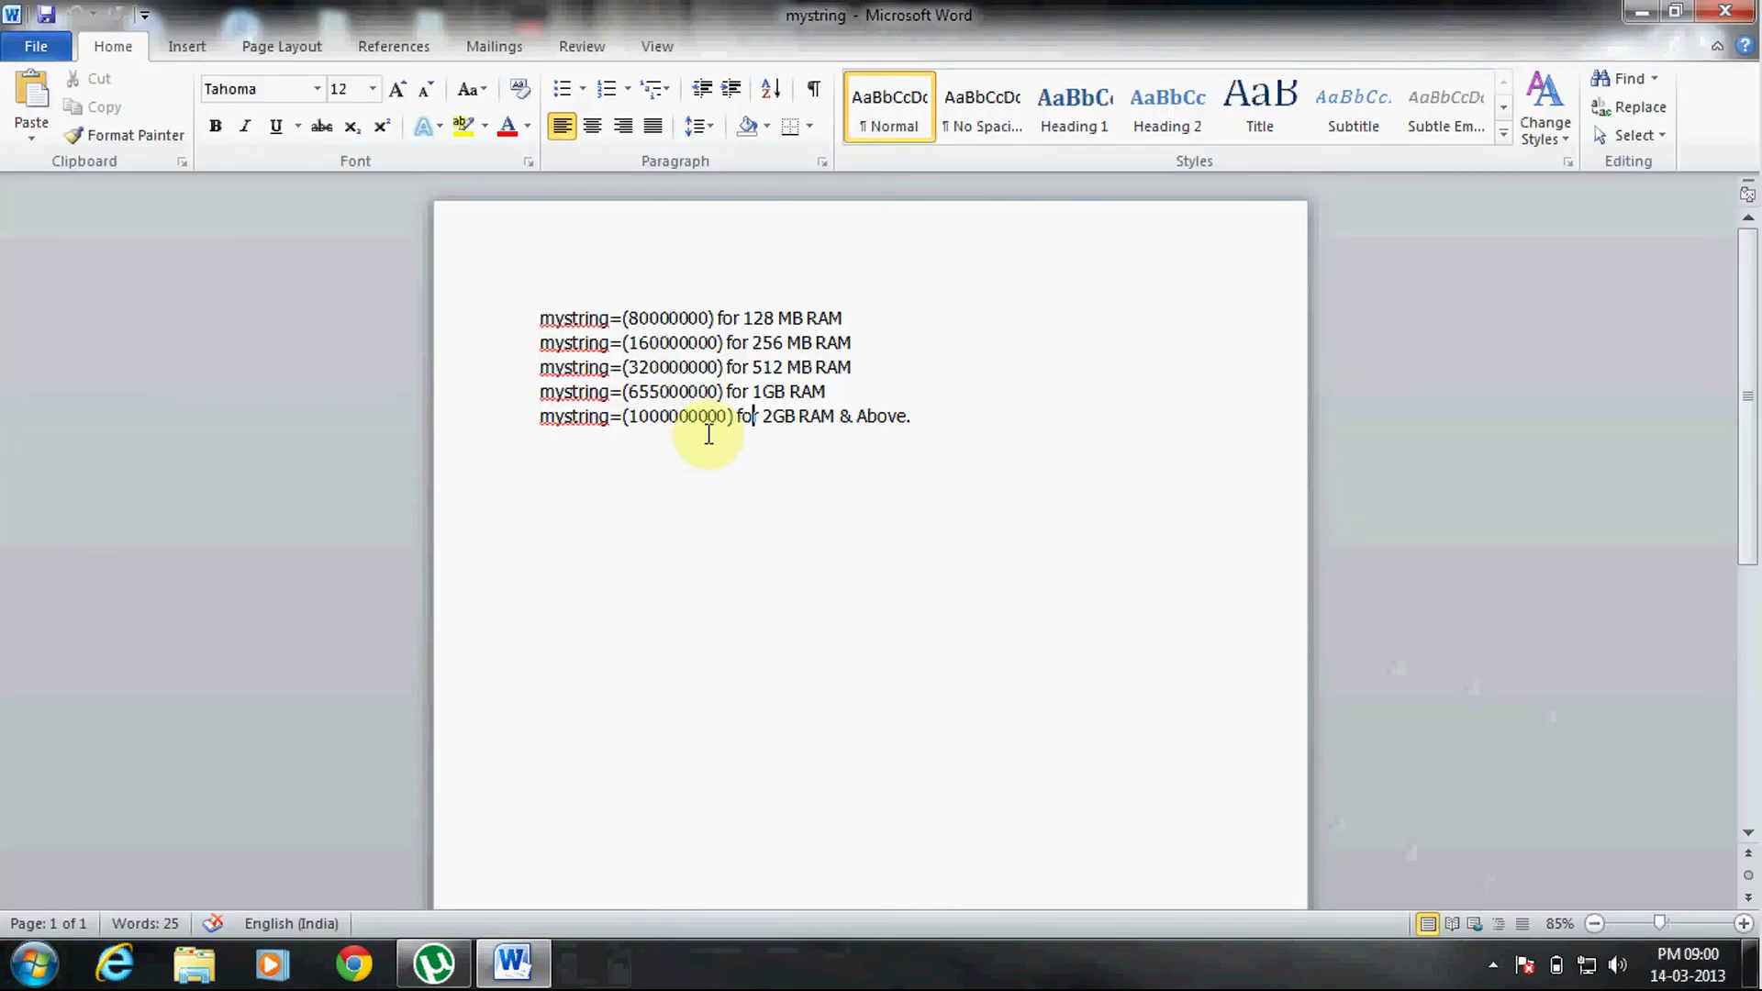
pyautogui.moveTo(738, 416); pyautogui.dragTo(876, 420)
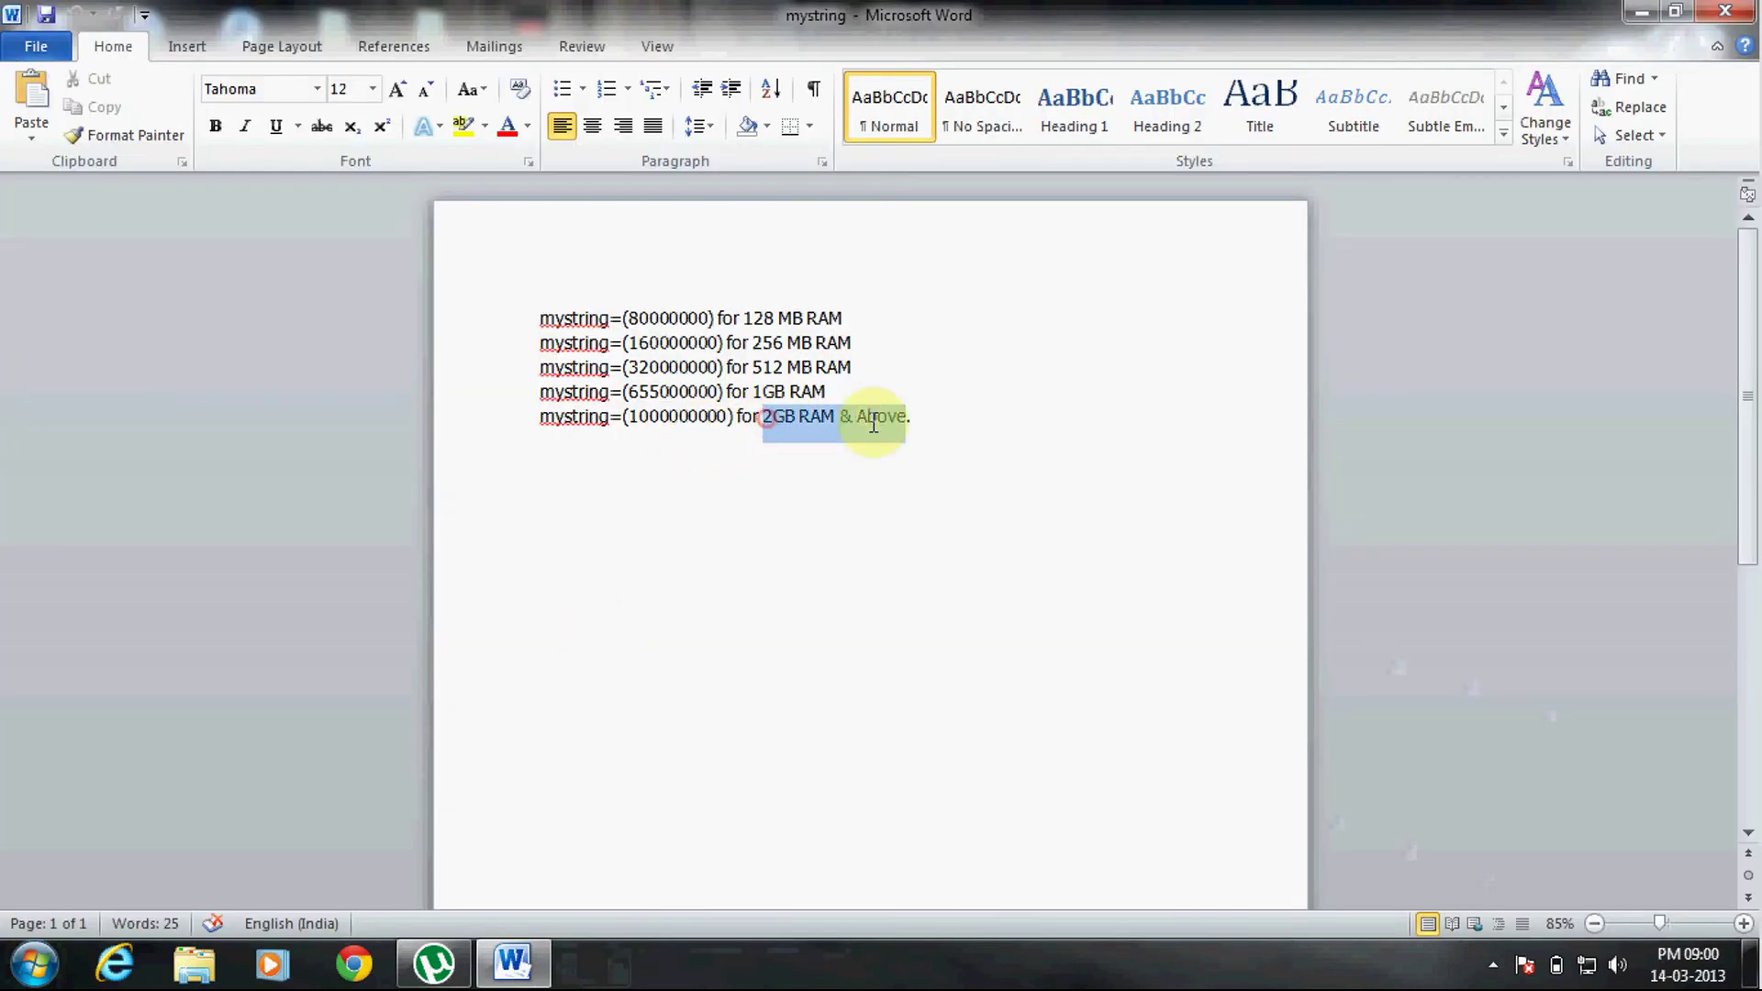
pyautogui.click(876, 421)
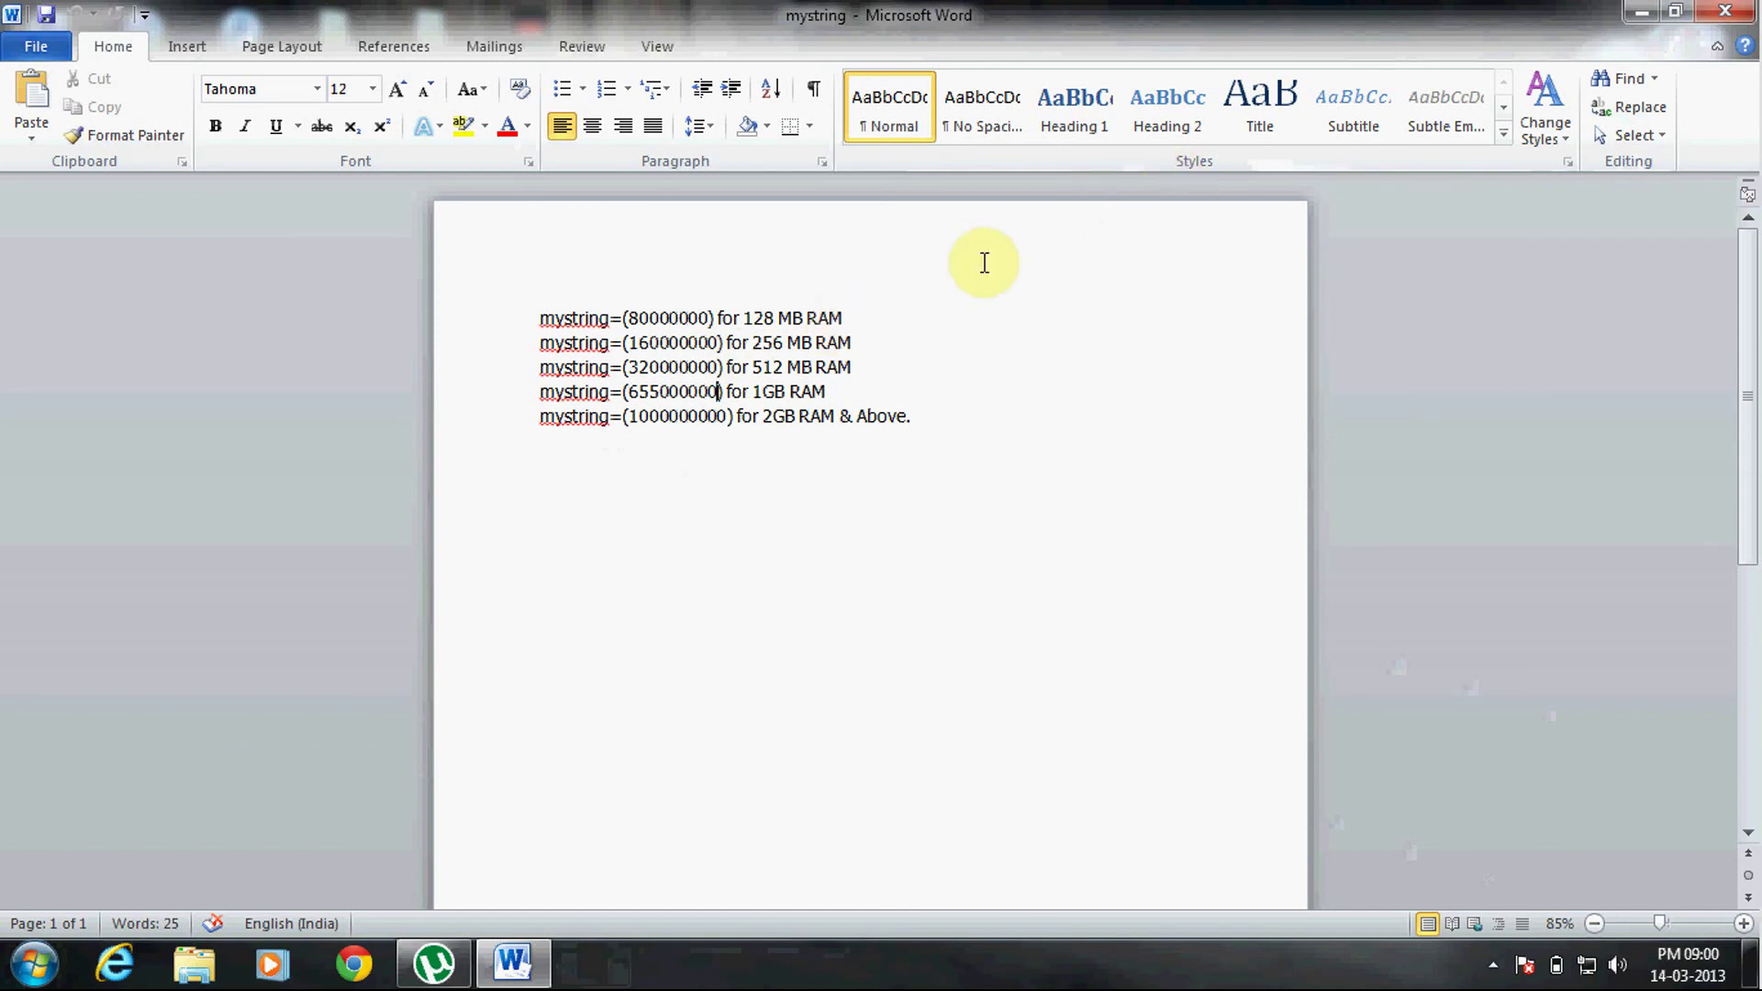
pyautogui.click(1638, 12)
pyautogui.click(544, 143)
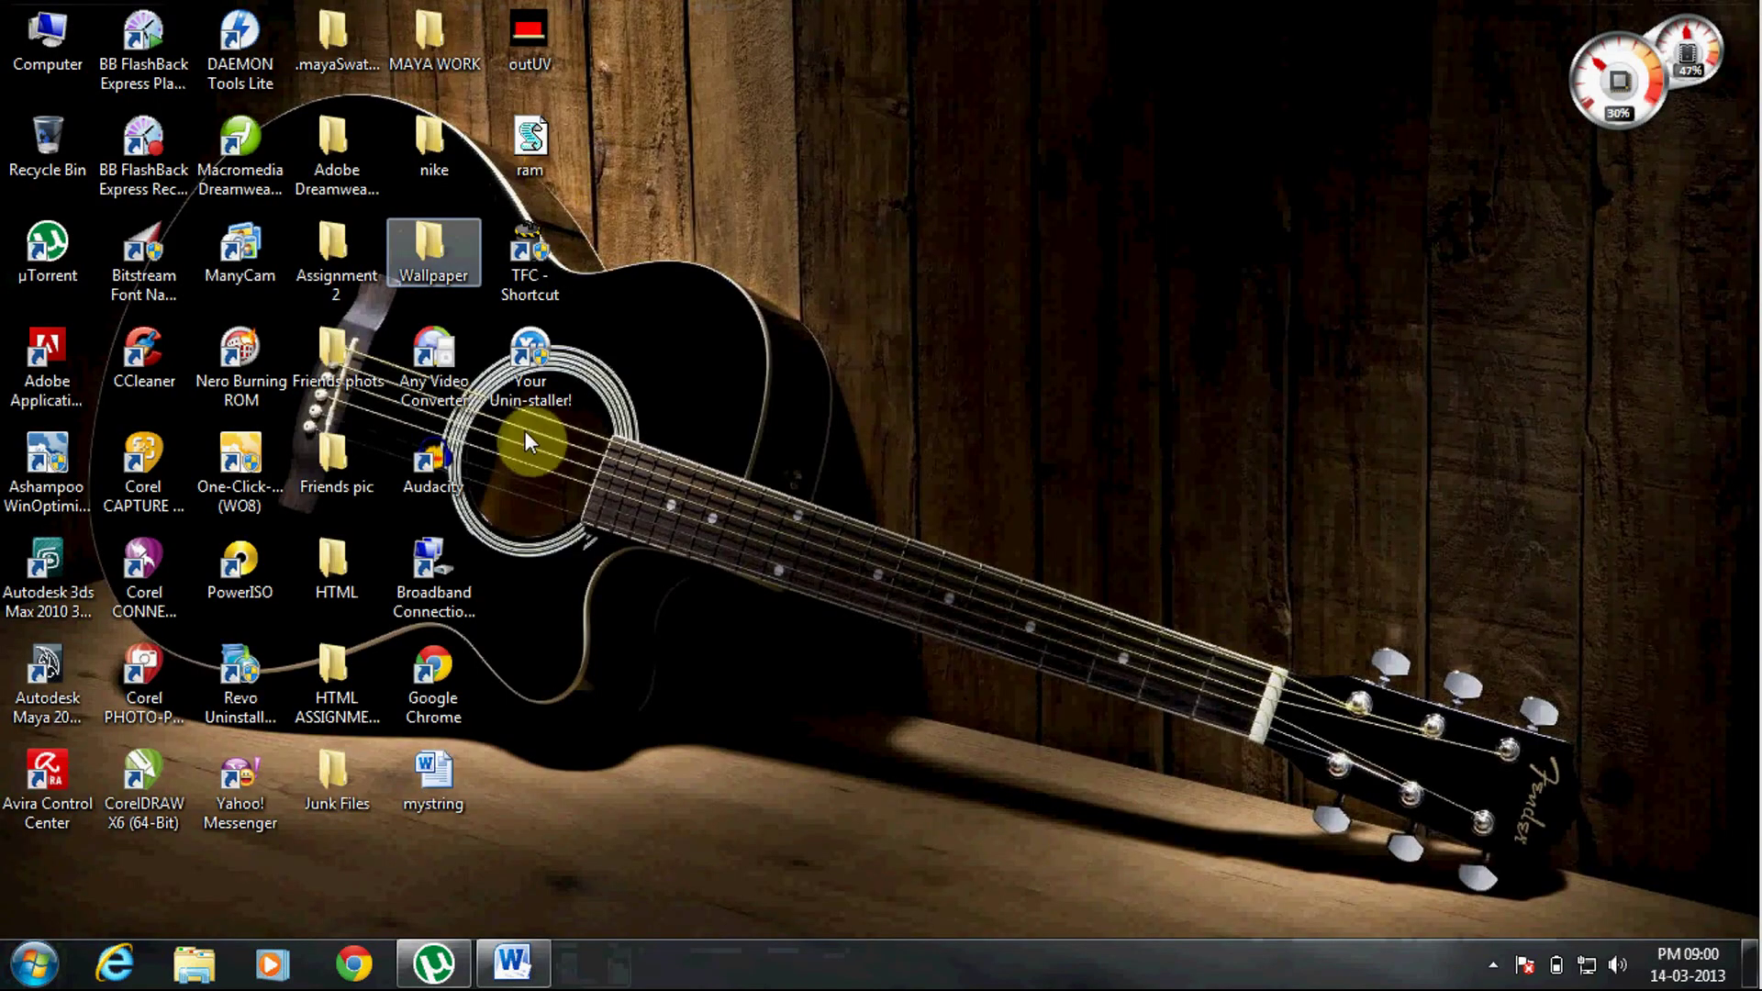